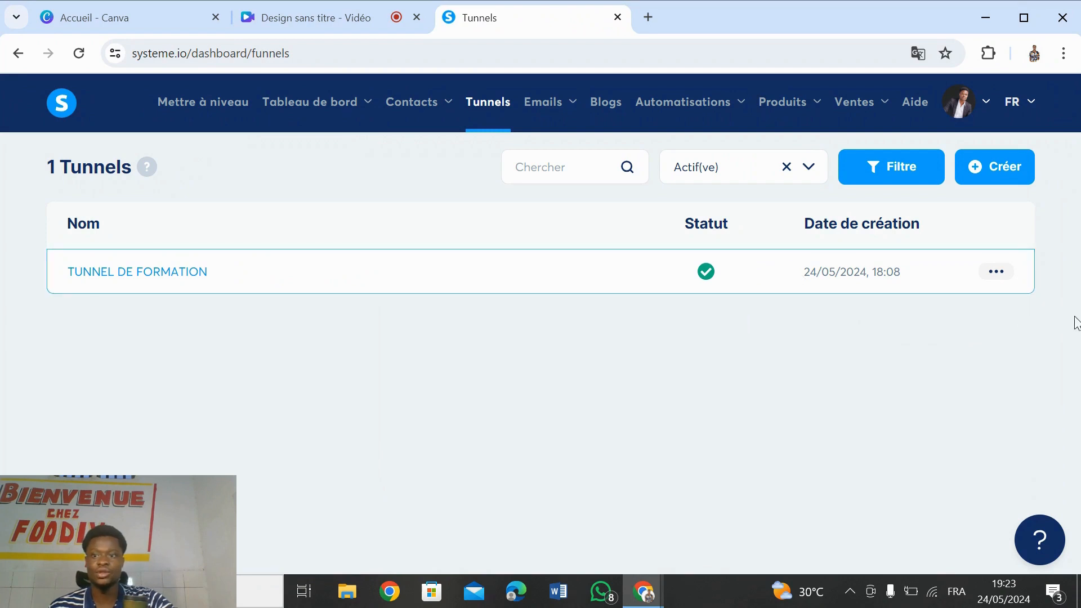
Review the systeme.io plan comparison and return to the funnel list.
{"action": "left_click", "coordinate": [1006, 284]}
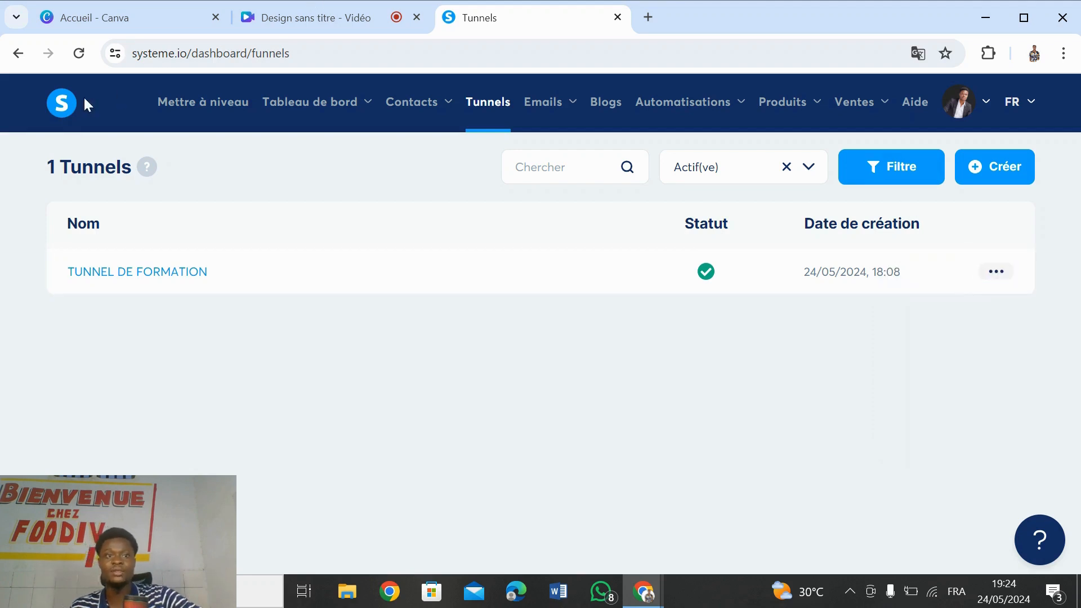
{"action": "left_click", "coordinate": [203, 104]}
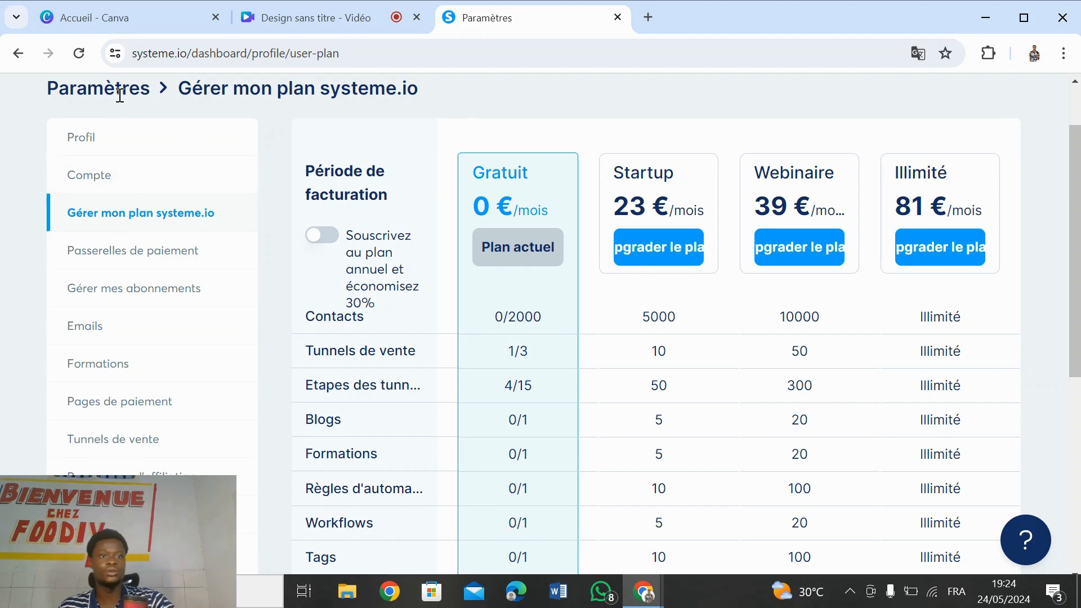
{"action": "left_click", "coordinate": [18, 53]}
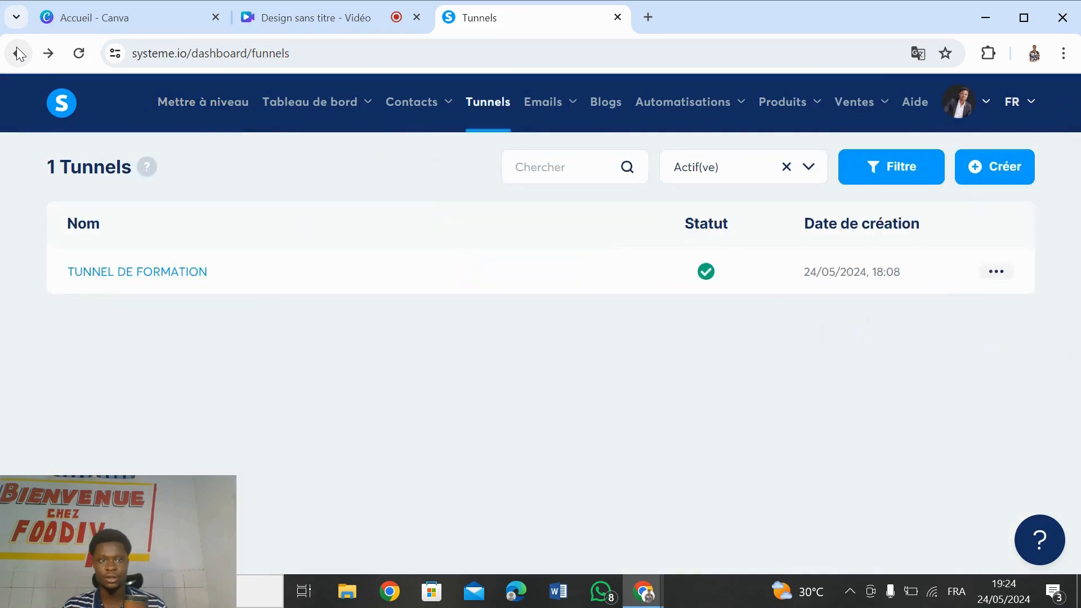
Delete the funnel TUNNEL DE FORMATION from the funnel list.
{"action": "left_click", "coordinate": [1003, 276]}
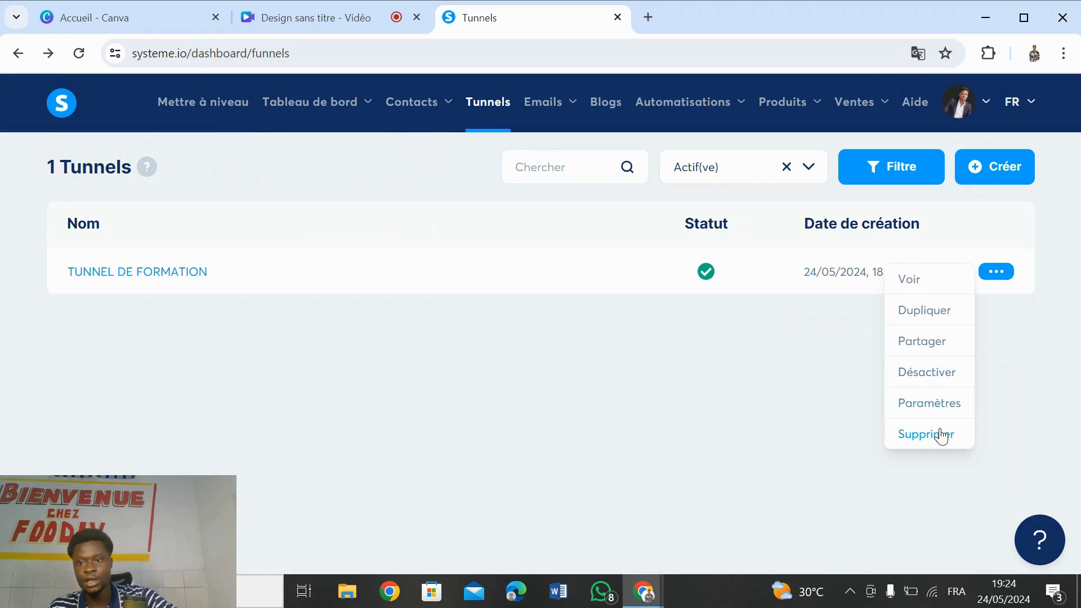
{"action": "left_click", "coordinate": [939, 434]}
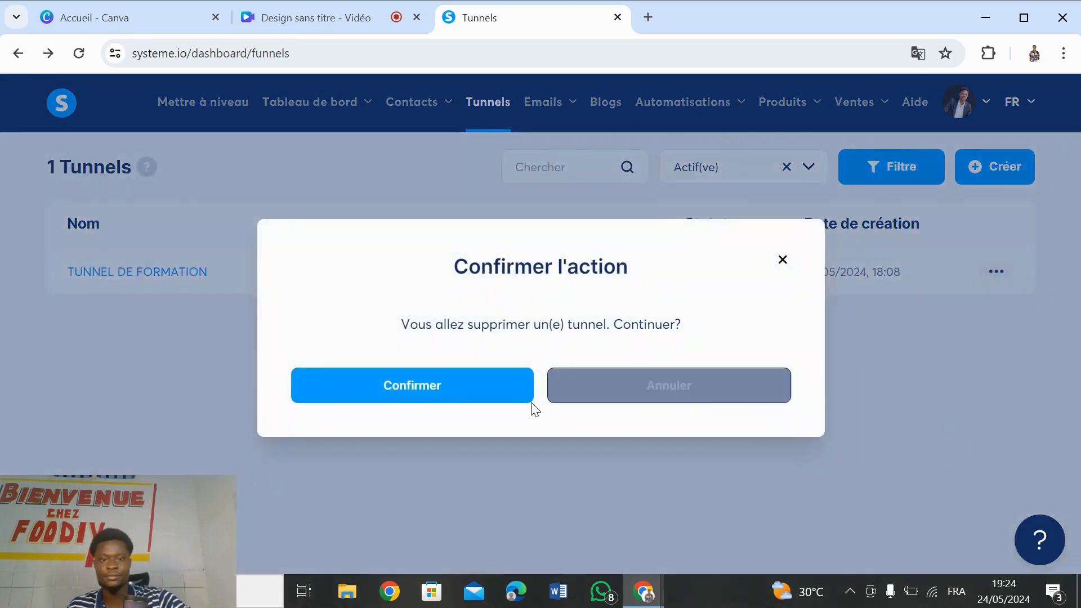
{"action": "left_click", "coordinate": [497, 399]}
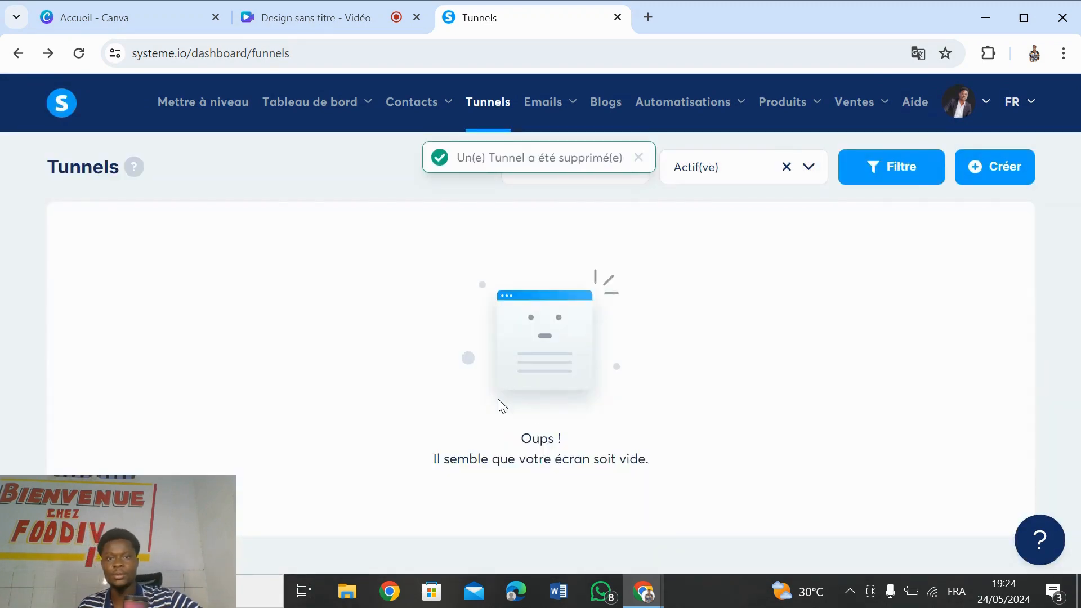
{"action": "left_click", "coordinate": [999, 175]}
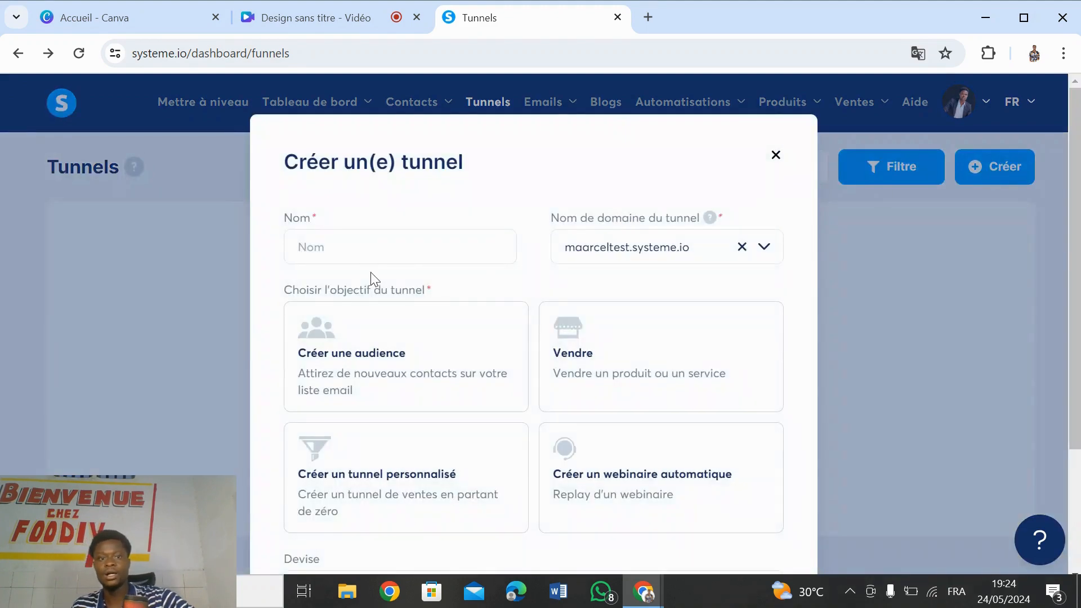
{"action": "left_click", "coordinate": [372, 253]}
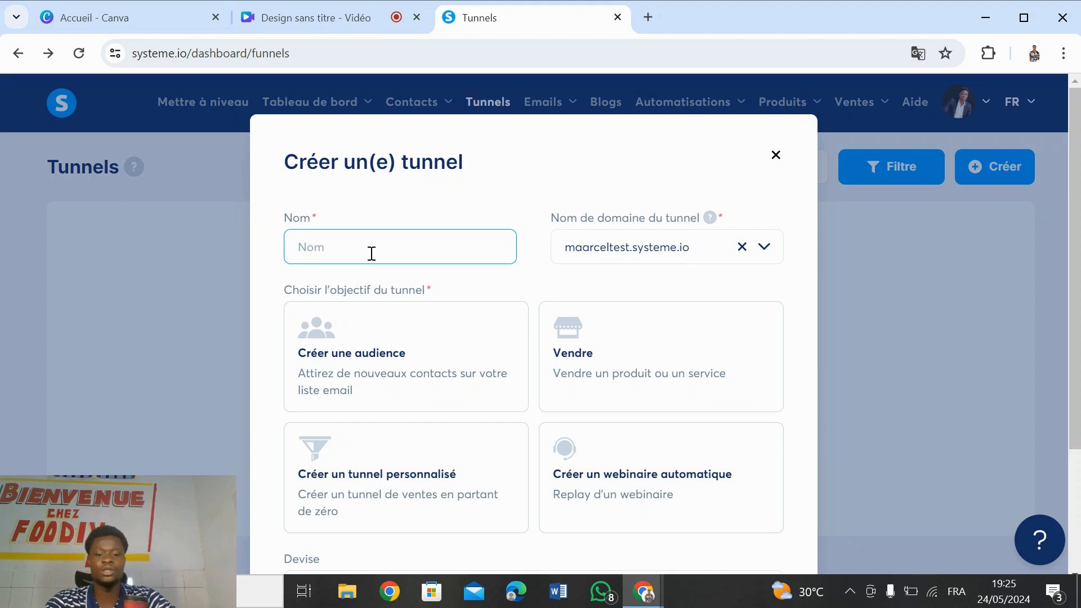
{"action": "type", "text": "FO"}
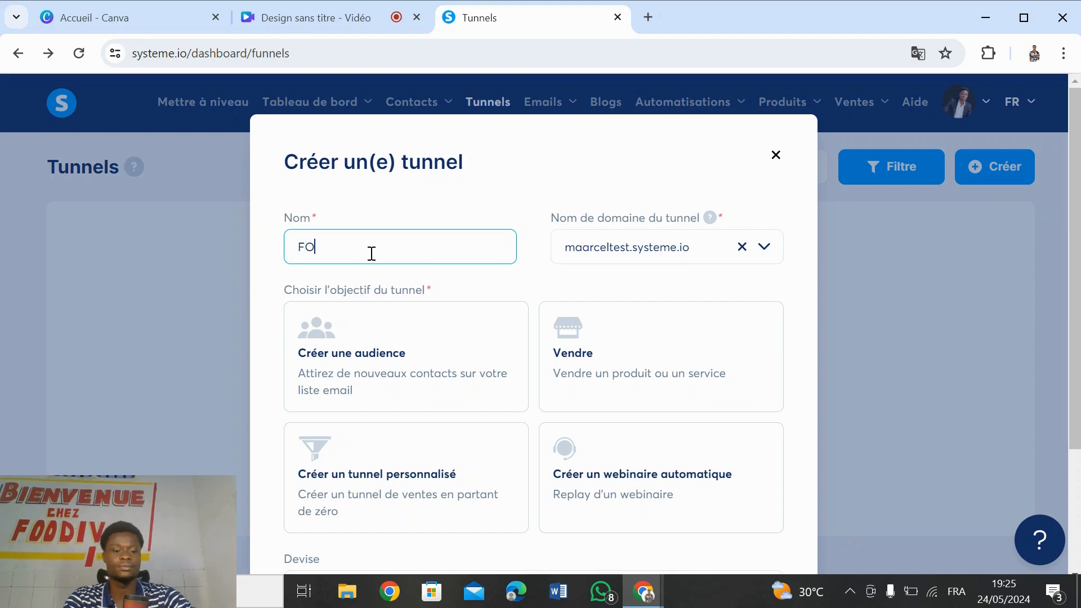
{"action": "type", "text": "RM"}
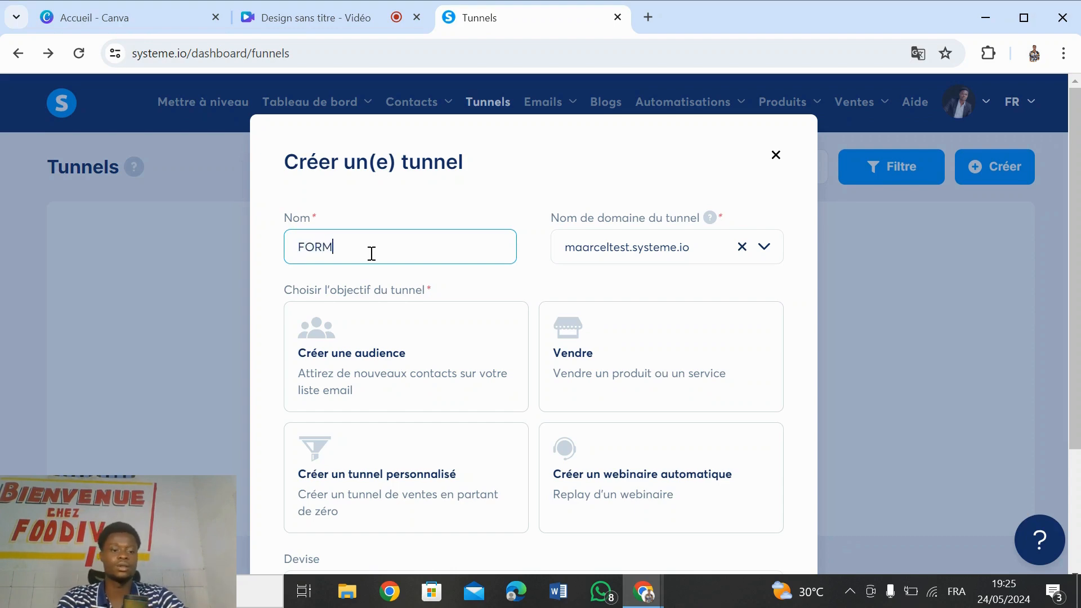
{"action": "type", "text": "A A"}
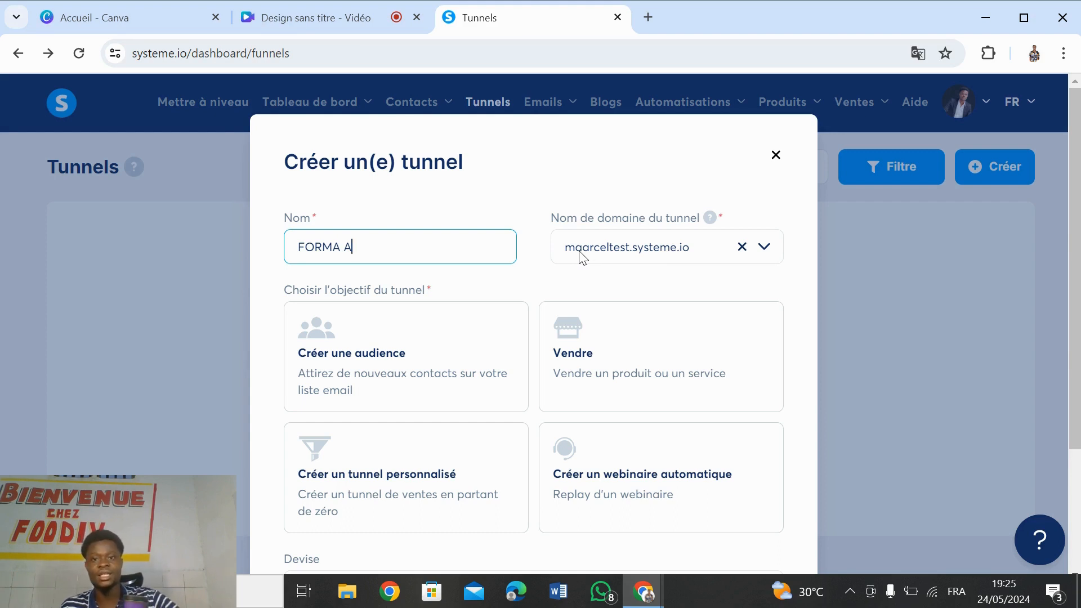
{"action": "left_click", "coordinate": [711, 250]}
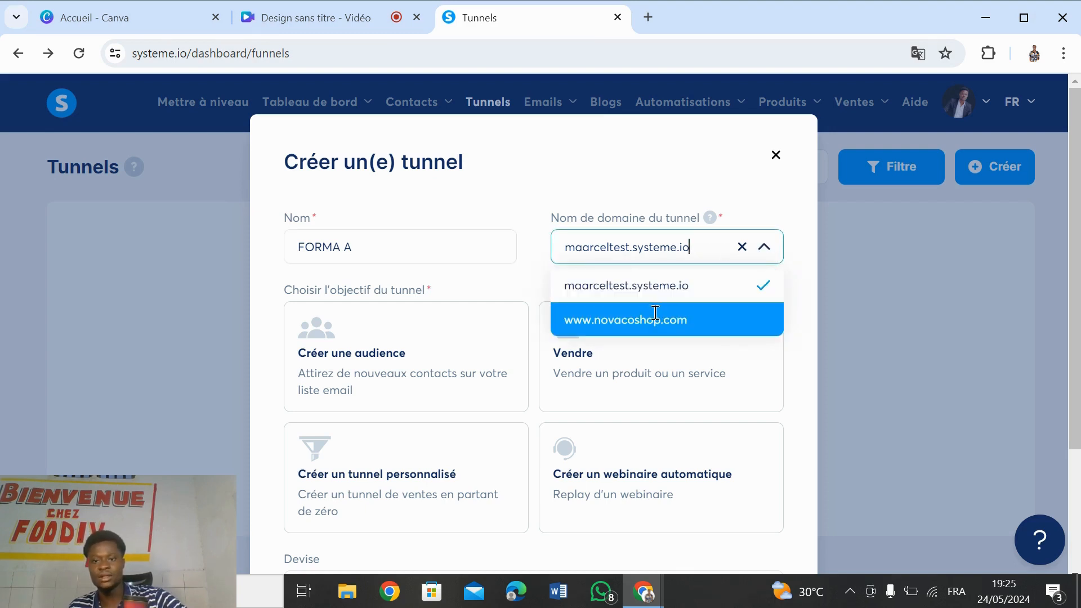
{"action": "left_click", "coordinate": [655, 315]}
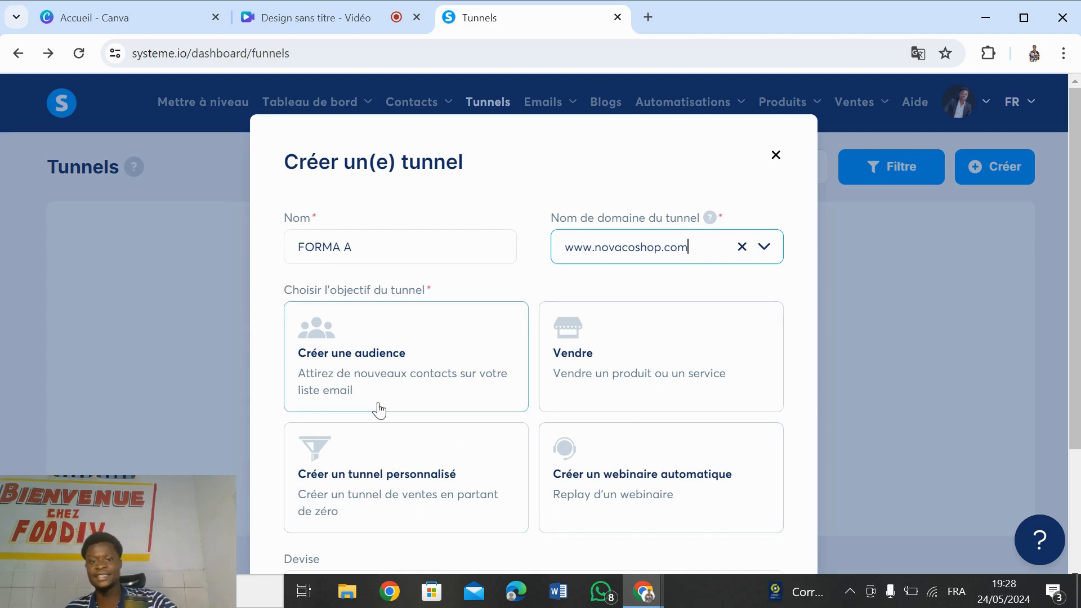
Set the funnel's objective to "Créer un tunnel personnalisé" and save it with Euro as the currency.
{"action": "left_click", "coordinate": [329, 501]}
{"action": "scroll", "coordinate": [1078, 357], "scroll_direction": "down", "scroll_amount": 3}
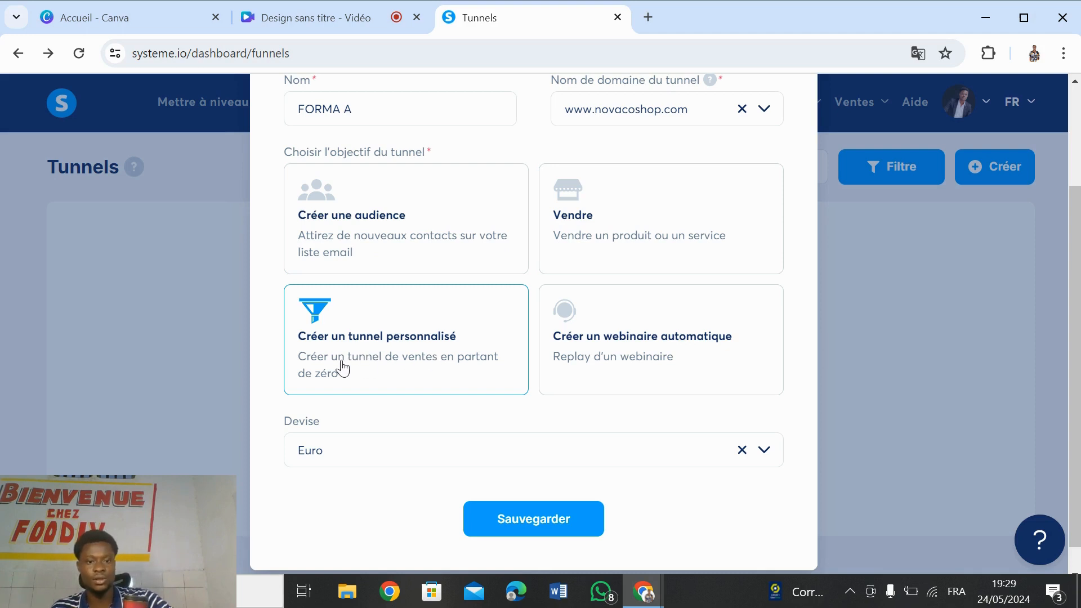
{"action": "left_click", "coordinate": [767, 461]}
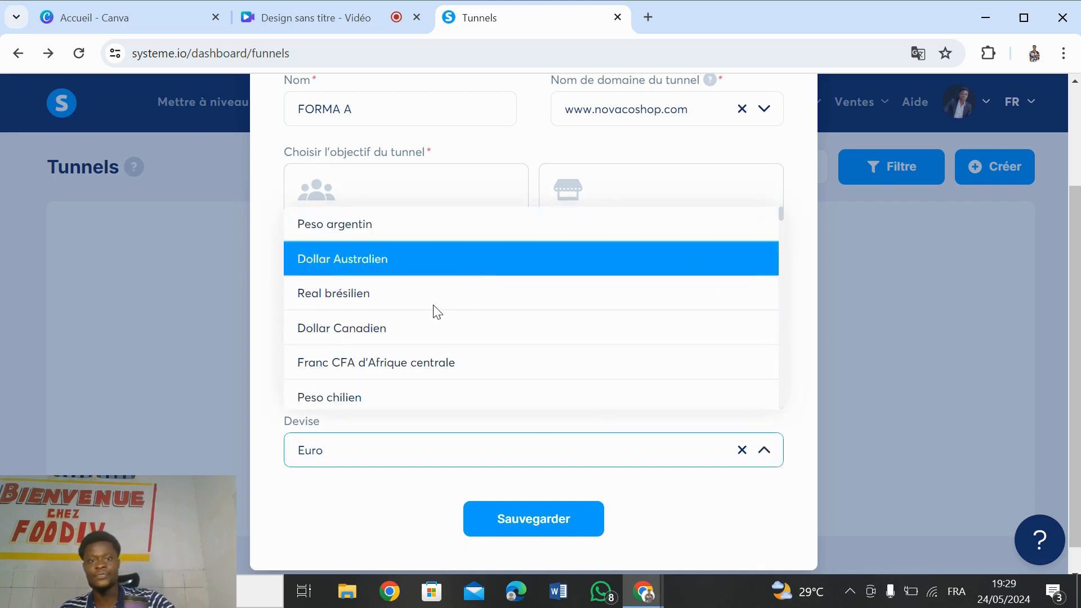
{"action": "left_click", "coordinate": [667, 475]}
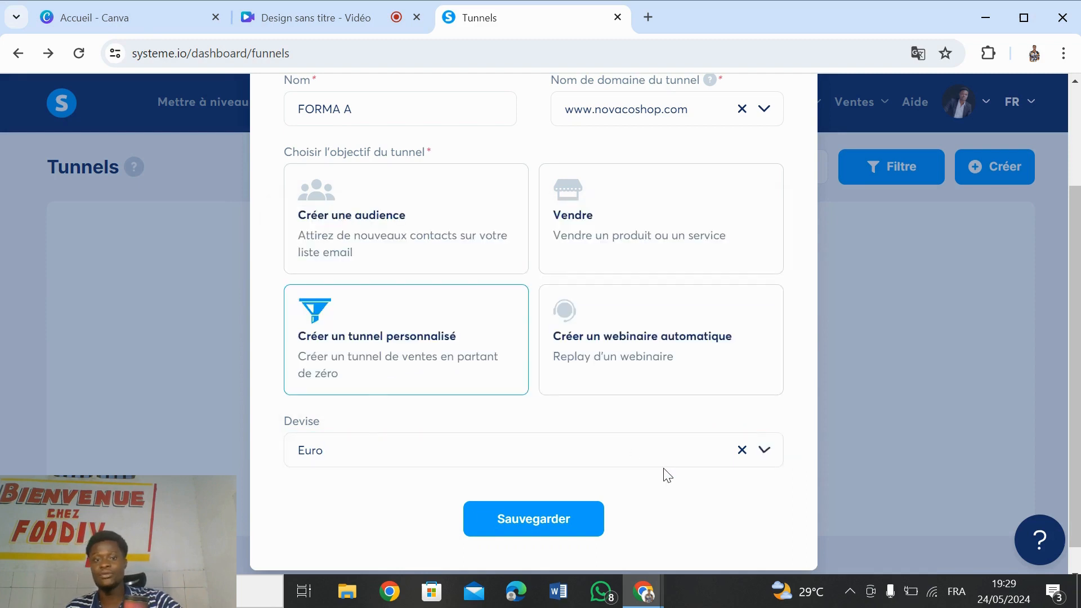
{"action": "left_click", "coordinate": [512, 525]}
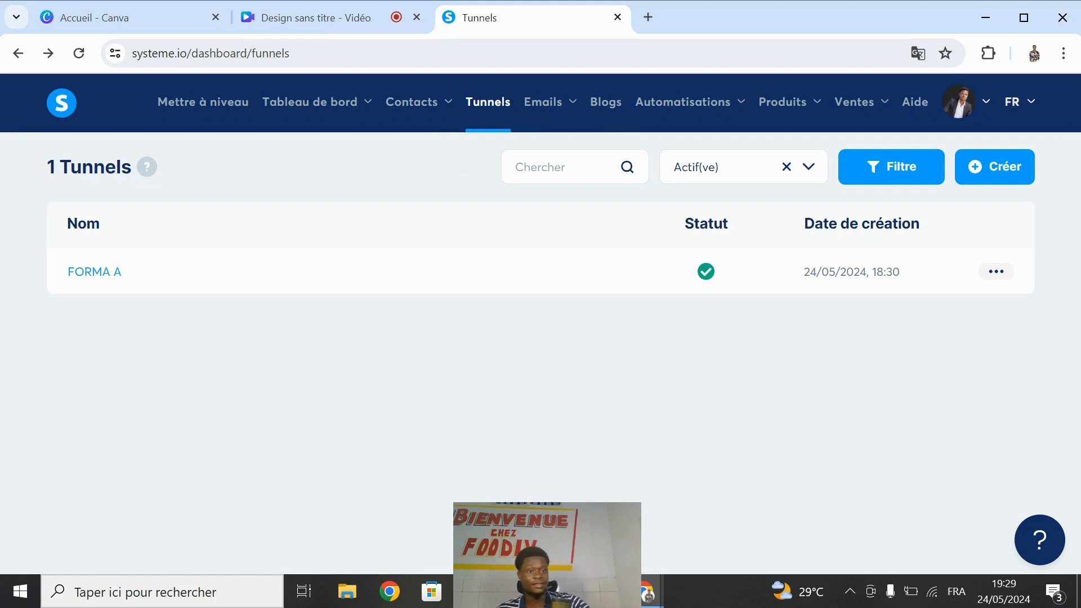
Open the FORMA A funnel and add a step named CAPTURE of type "Page de capture".
{"action": "left_click", "coordinate": [105, 281]}
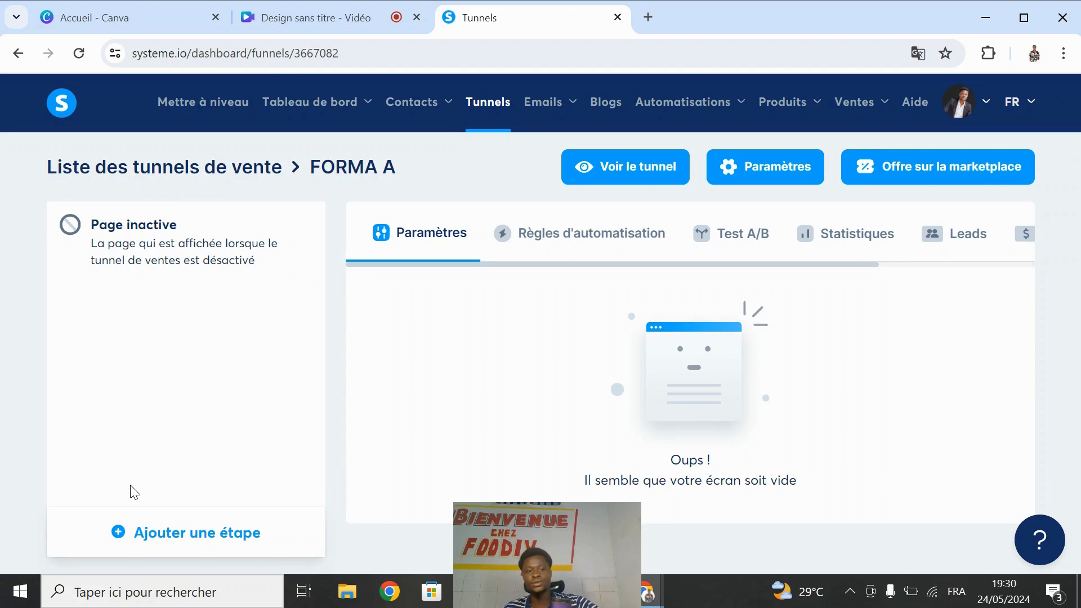
{"action": "left_click", "coordinate": [212, 543]}
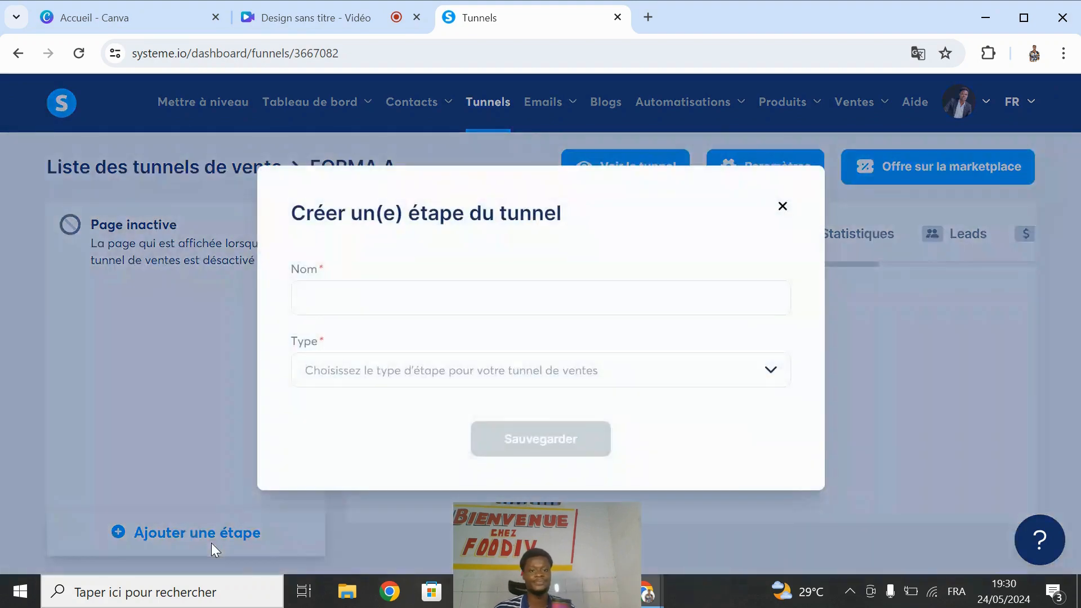
{"action": "left_click", "coordinate": [387, 309]}
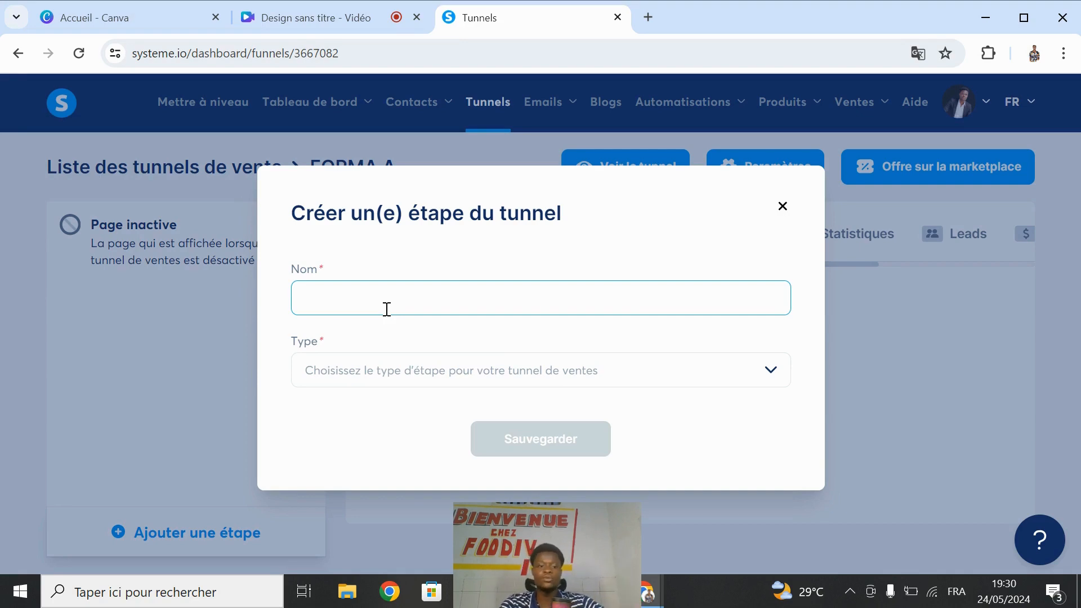
{"action": "type", "text": "CAPTURE"}
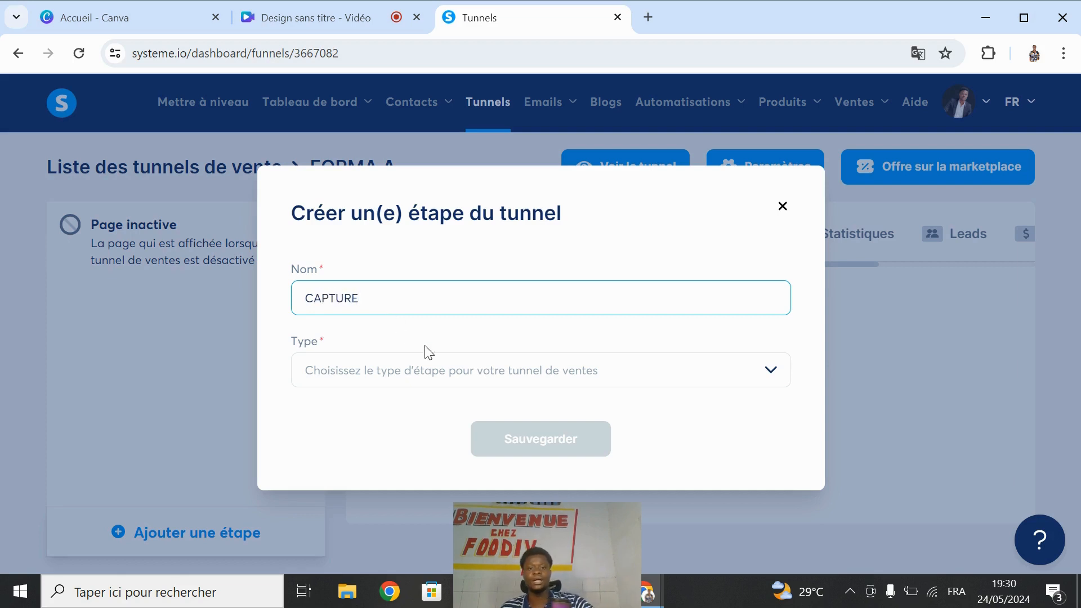
{"action": "left_click", "coordinate": [745, 371]}
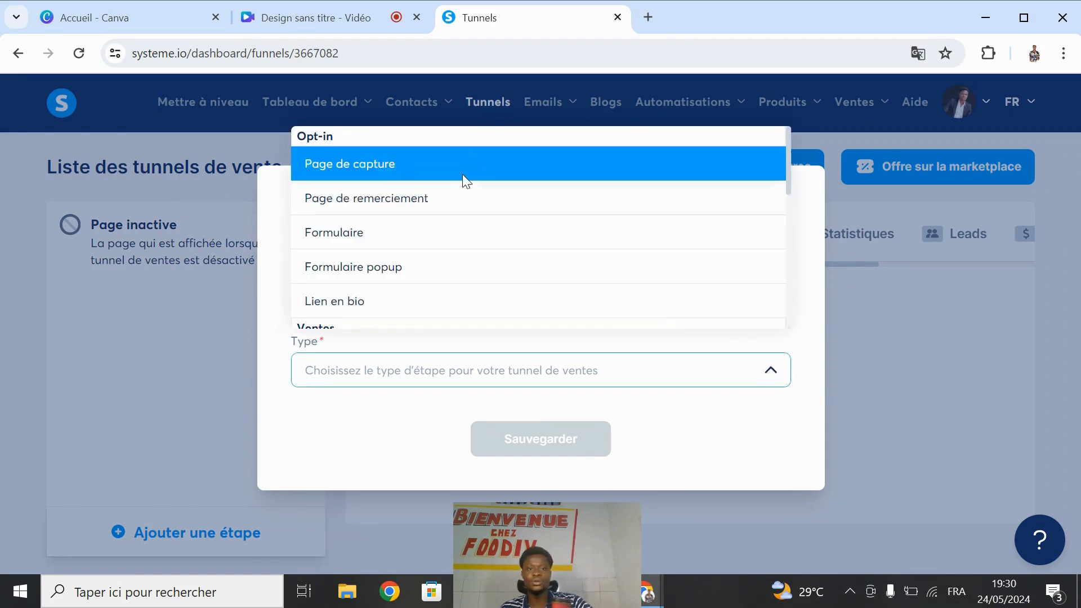
{"action": "left_click", "coordinate": [355, 164]}
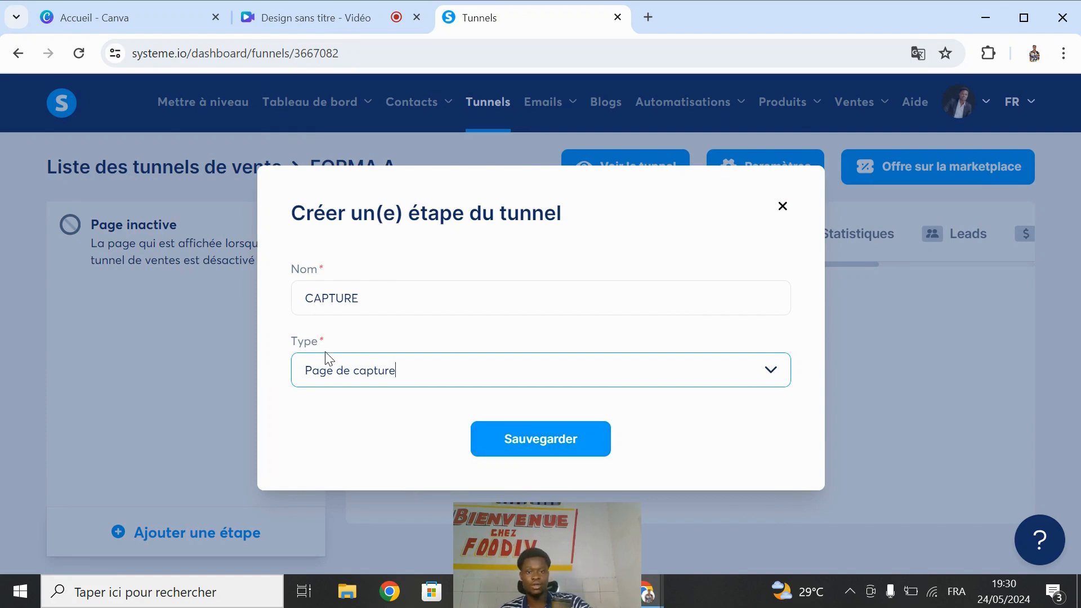
{"action": "left_click", "coordinate": [529, 442]}
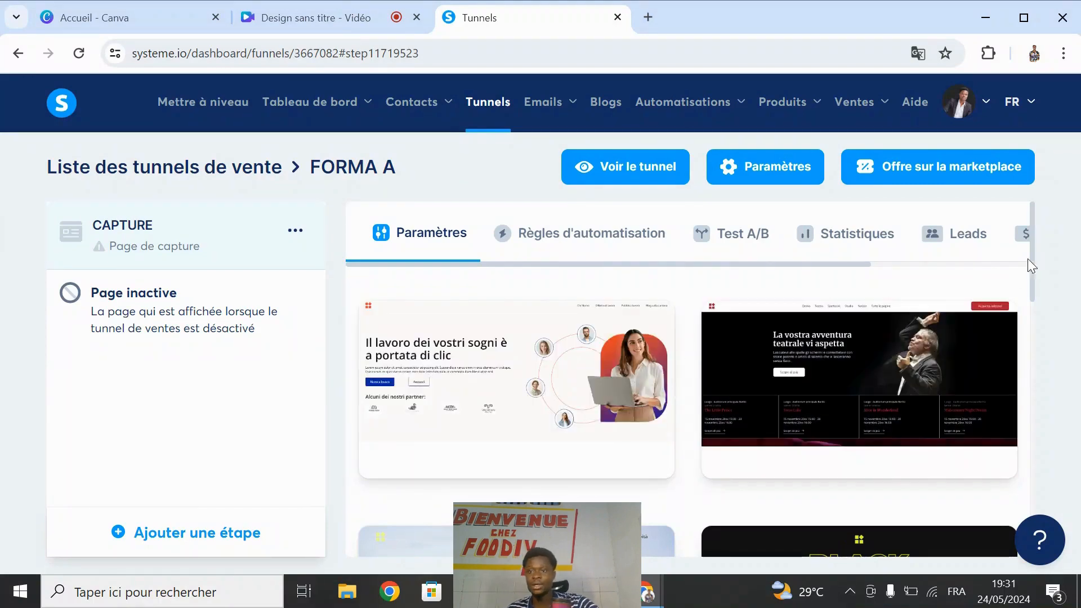
Set the capture page template gallery to show 30 templates per page.
{"action": "scroll", "coordinate": [1035, 265], "scroll_direction": "down", "scroll_amount": 10}
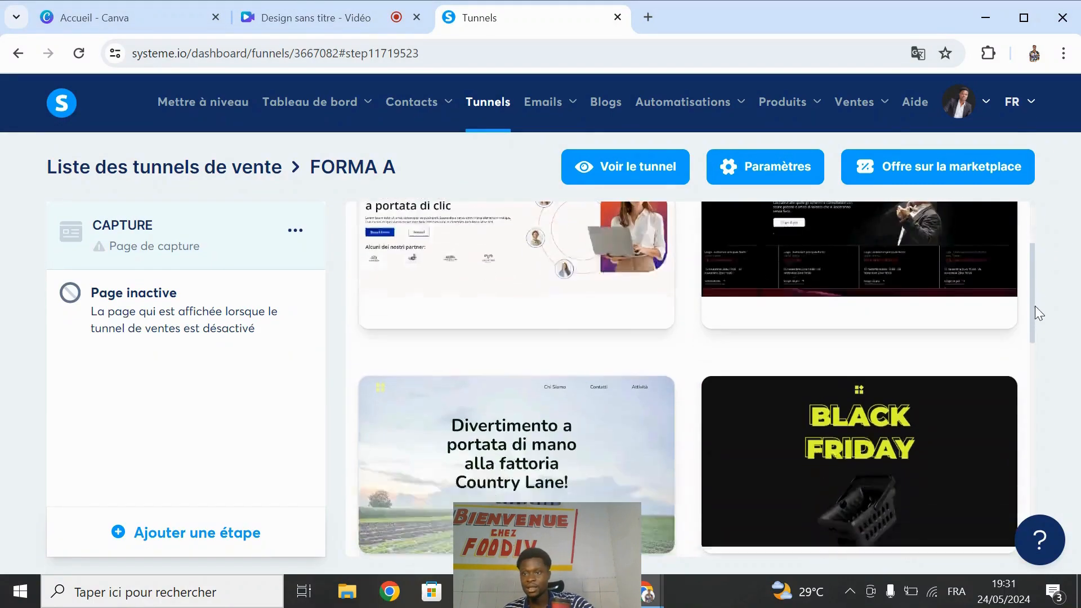
{"action": "scroll", "coordinate": [1032, 519], "scroll_direction": "down", "scroll_amount": 5}
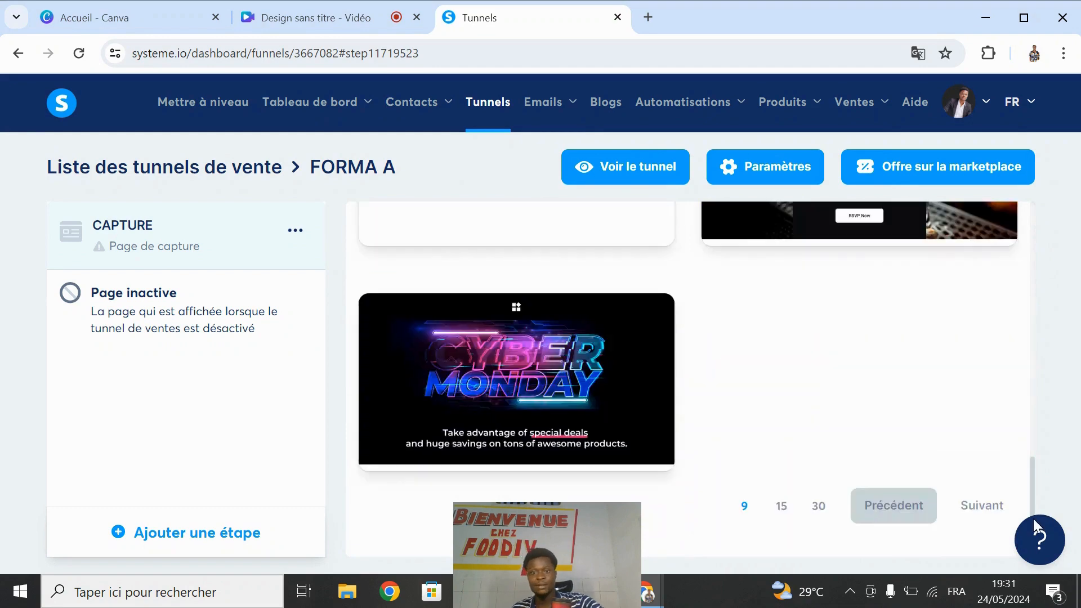
{"action": "left_click", "coordinate": [818, 505]}
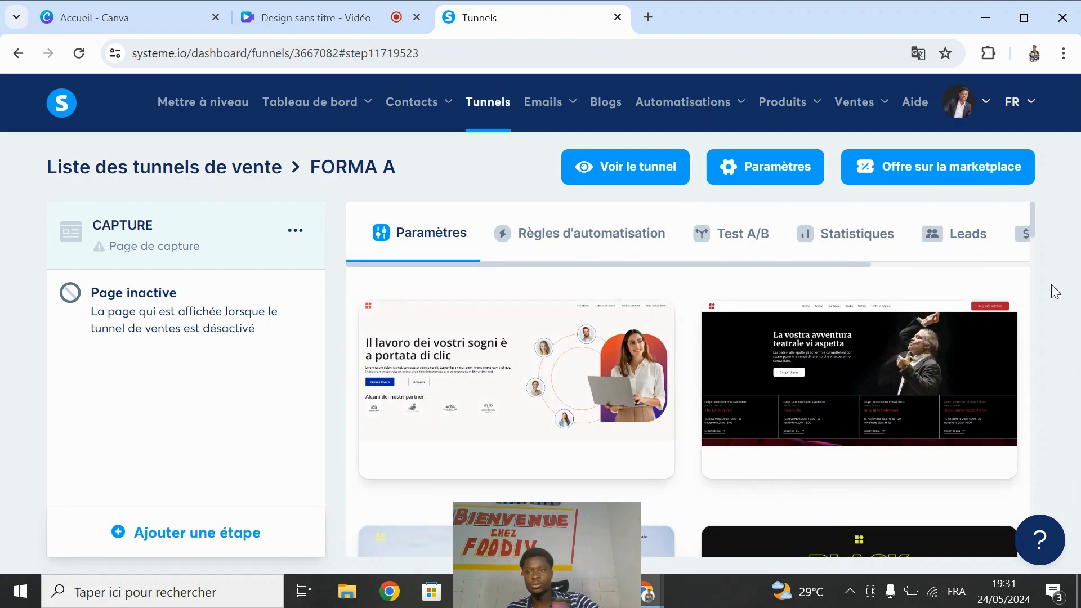
Preview the "Transformez votre maison en l'espace de vos rêves" template and select it for the CAPTURE step.
{"action": "left_click_drag", "start_coordinate": [1033, 214], "coordinate": [1031, 429]}
{"action": "mouse_move", "coordinate": [524, 326]}
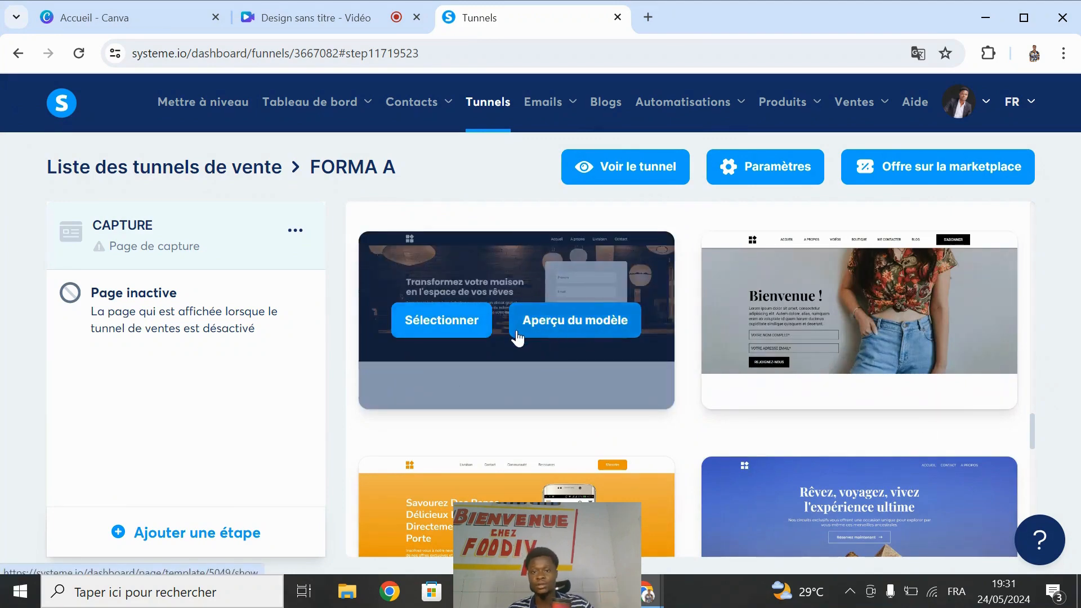
{"action": "left_click", "coordinate": [560, 327]}
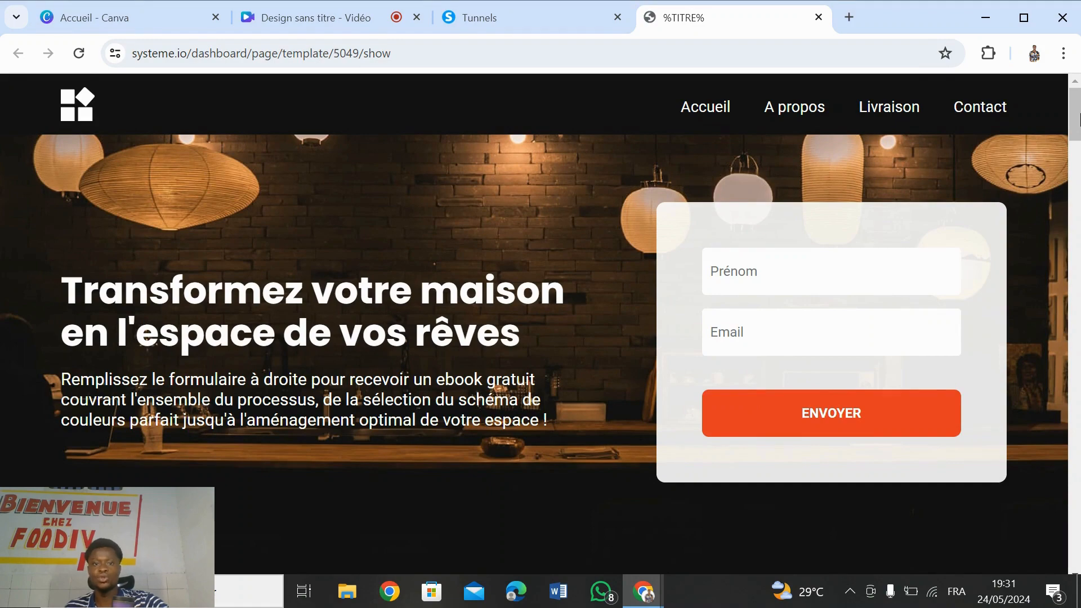
{"action": "scroll", "coordinate": [1077, 118], "scroll_direction": "down", "scroll_amount": 4}
{"action": "scroll", "coordinate": [1077, 118], "scroll_direction": "up", "scroll_amount": 4}
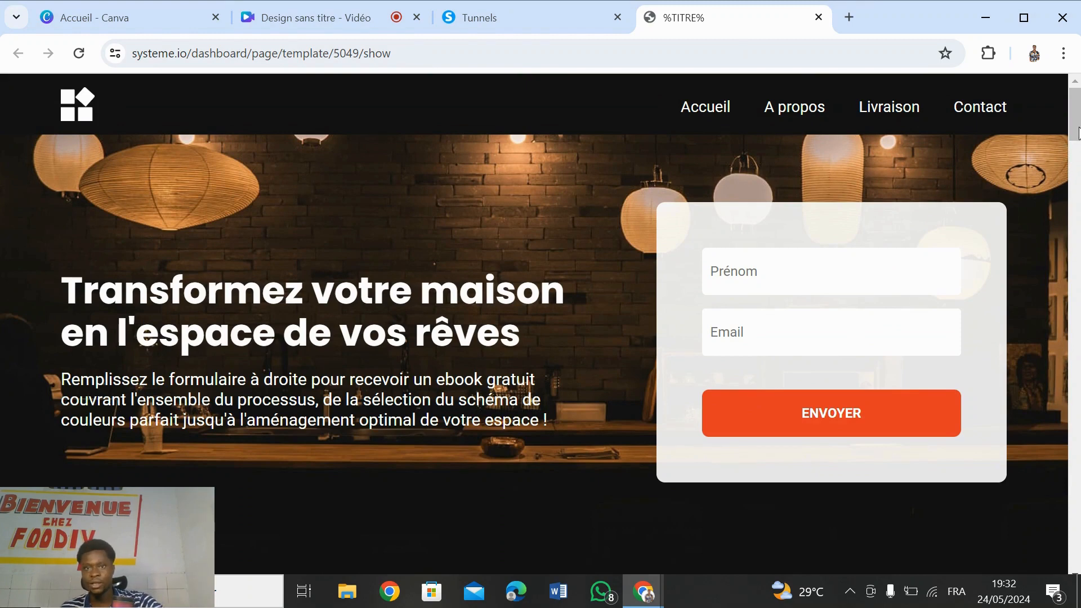
{"action": "left_click", "coordinate": [819, 19]}
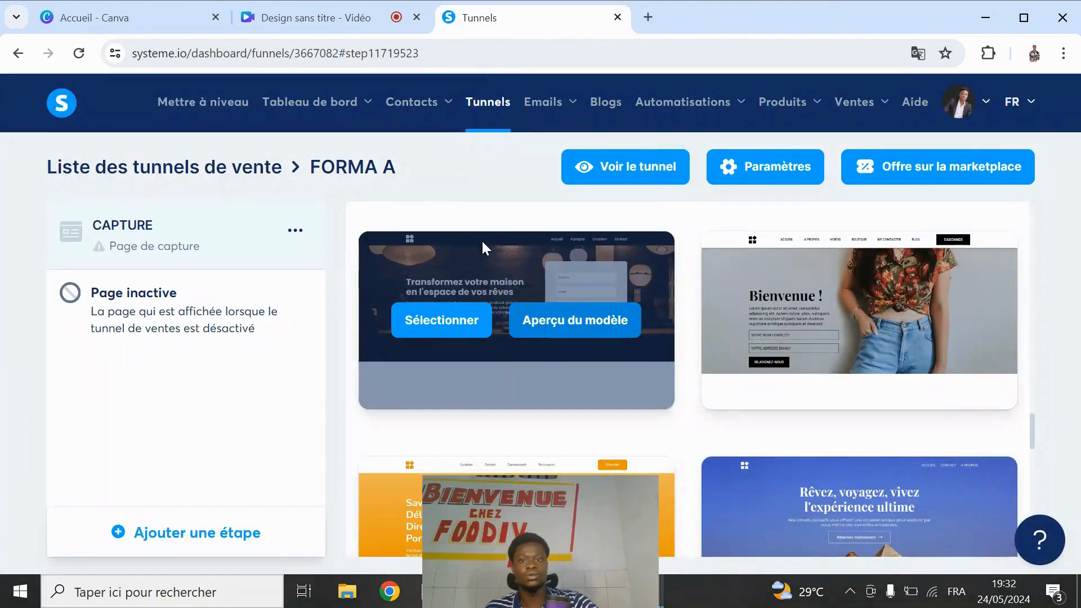
{"action": "left_click", "coordinate": [416, 319]}
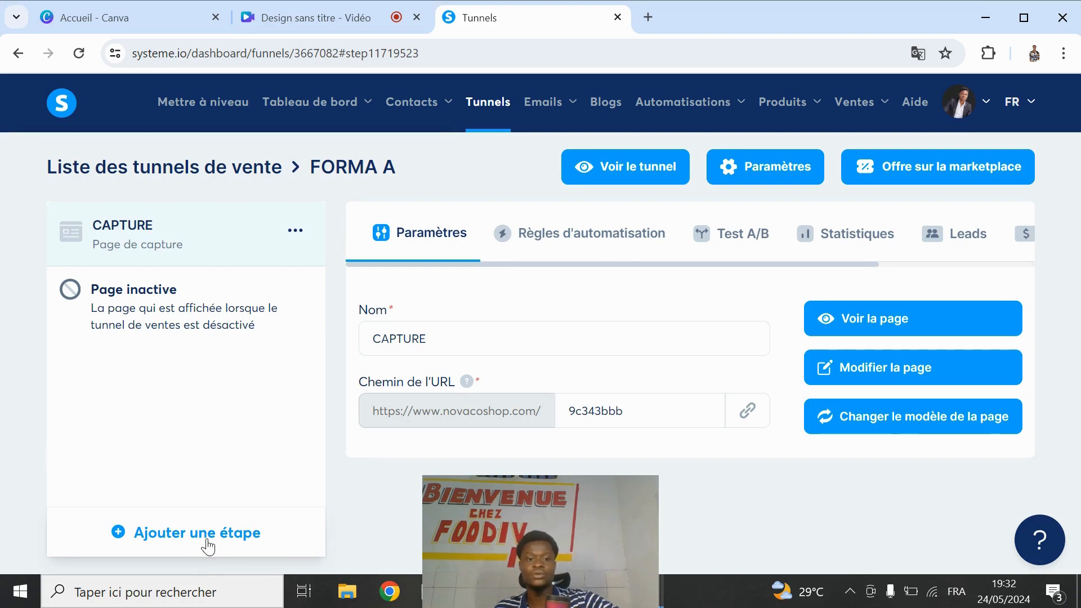
Add a funnel step named VENTE of type "Page de vente" and select the "El mayor y más completo" ebook template for it.
{"action": "left_click", "coordinate": [162, 536]}
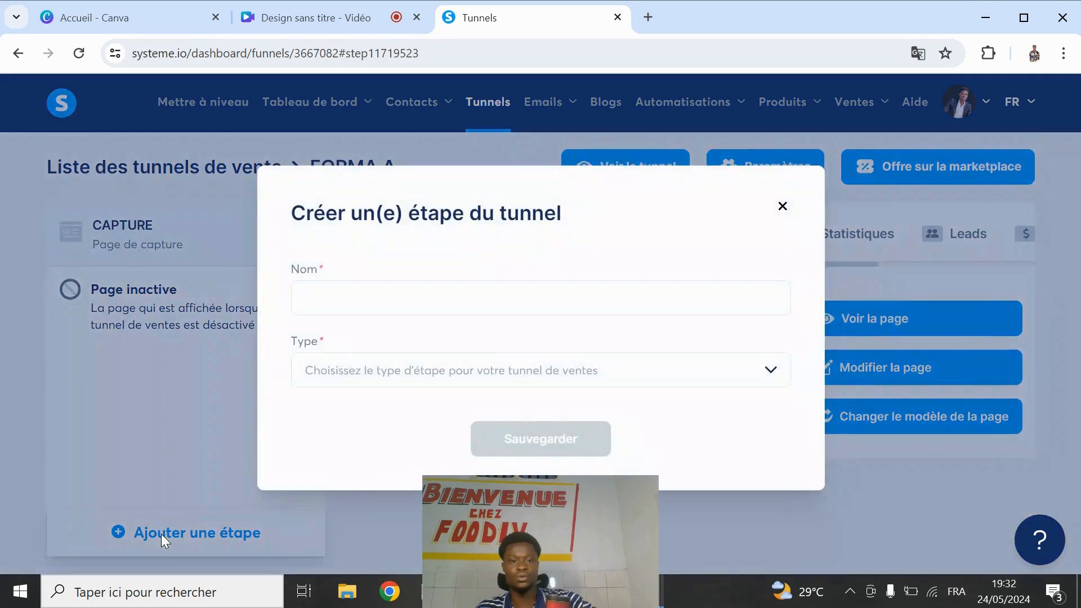
{"action": "left_click", "coordinate": [365, 308]}
{"action": "type", "text": "V"}
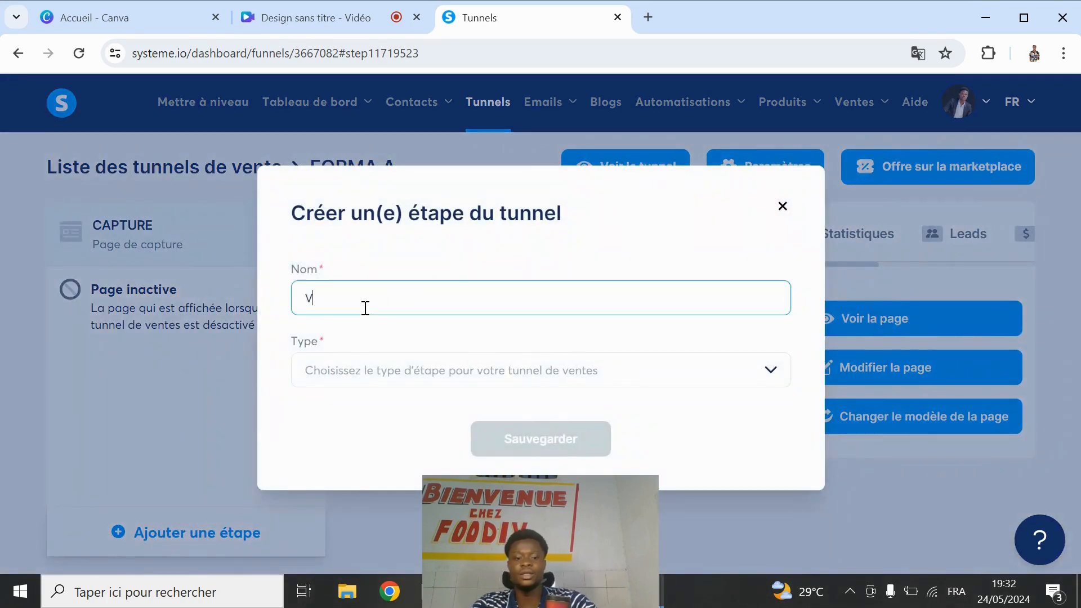
{"action": "type", "text": "ENTE"}
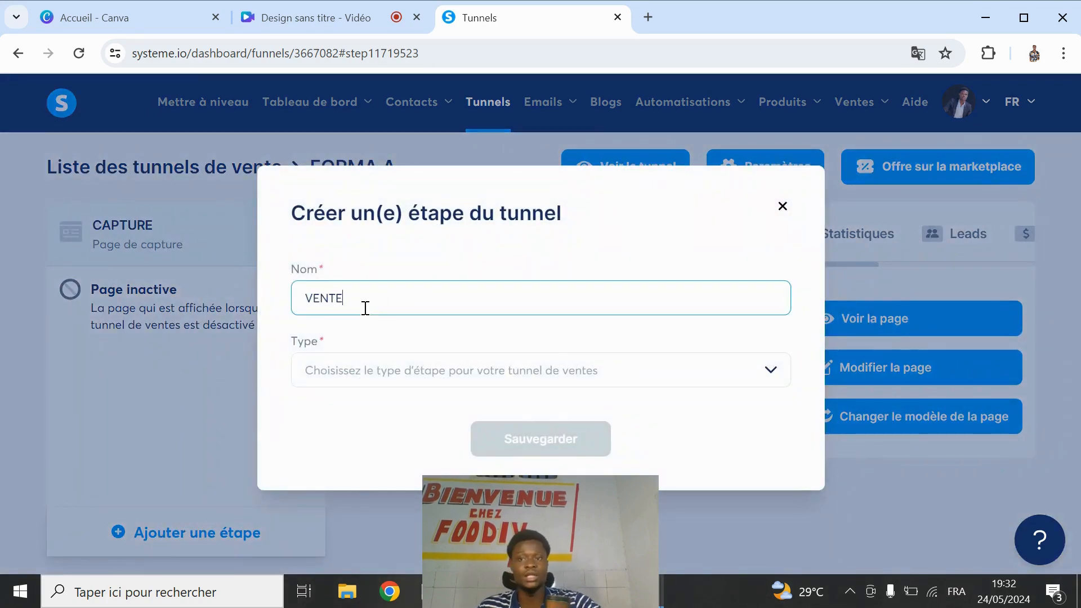
{"action": "left_click", "coordinate": [482, 378]}
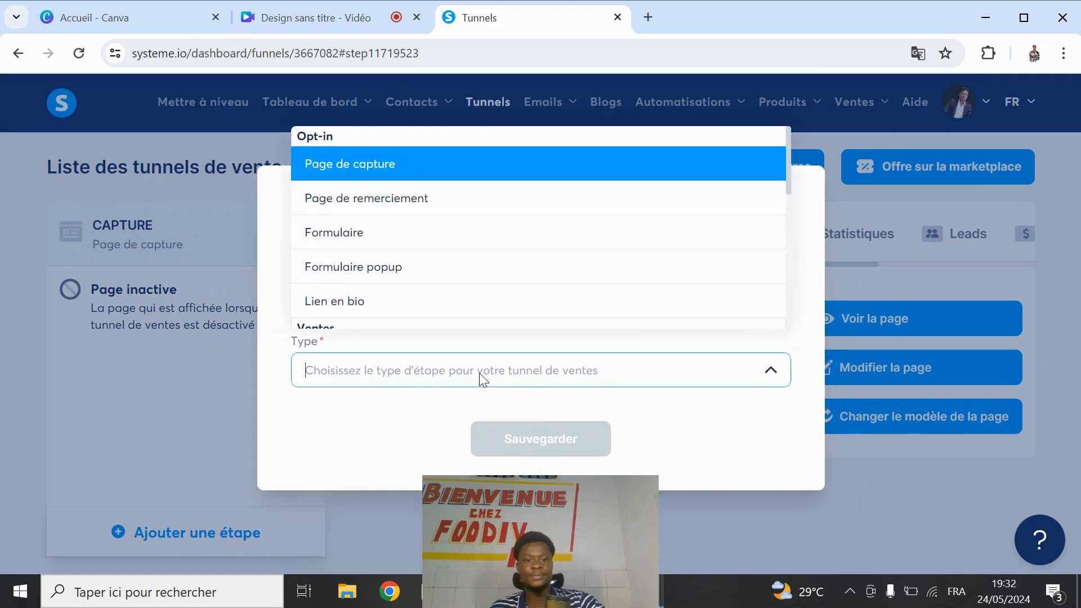
{"action": "left_click_drag", "start_coordinate": [786, 168], "coordinate": [789, 204]}
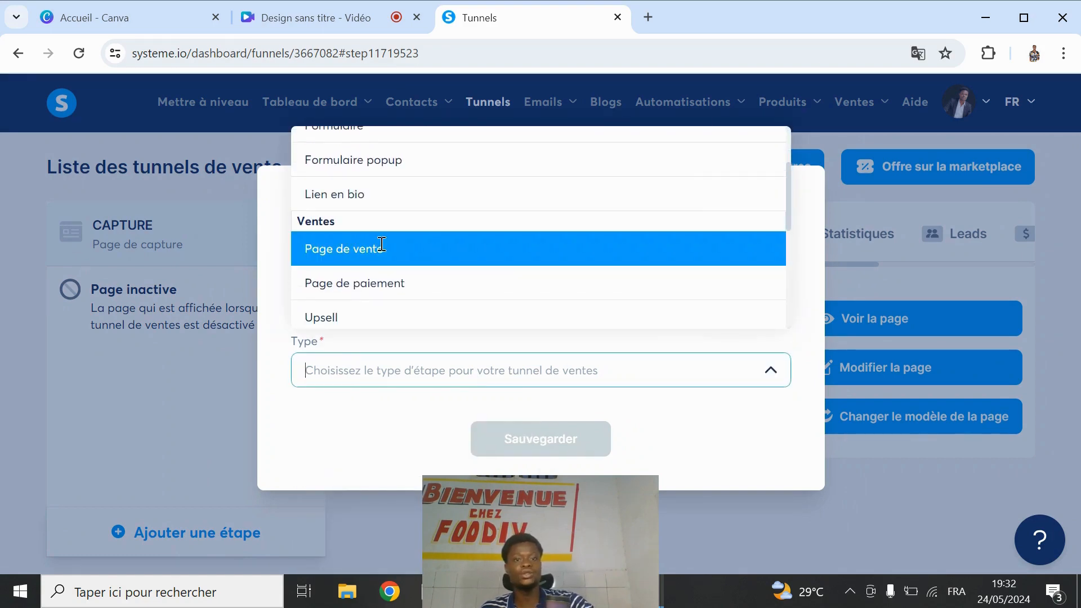
{"action": "left_click", "coordinate": [381, 247]}
{"action": "left_click", "coordinate": [527, 452]}
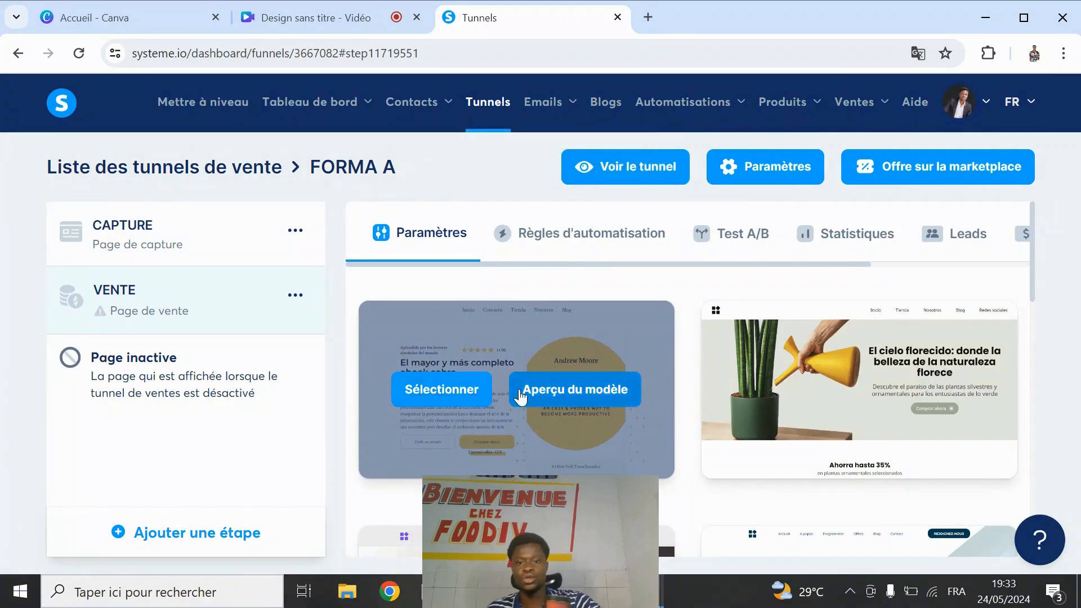
{"action": "left_click", "coordinate": [429, 389]}
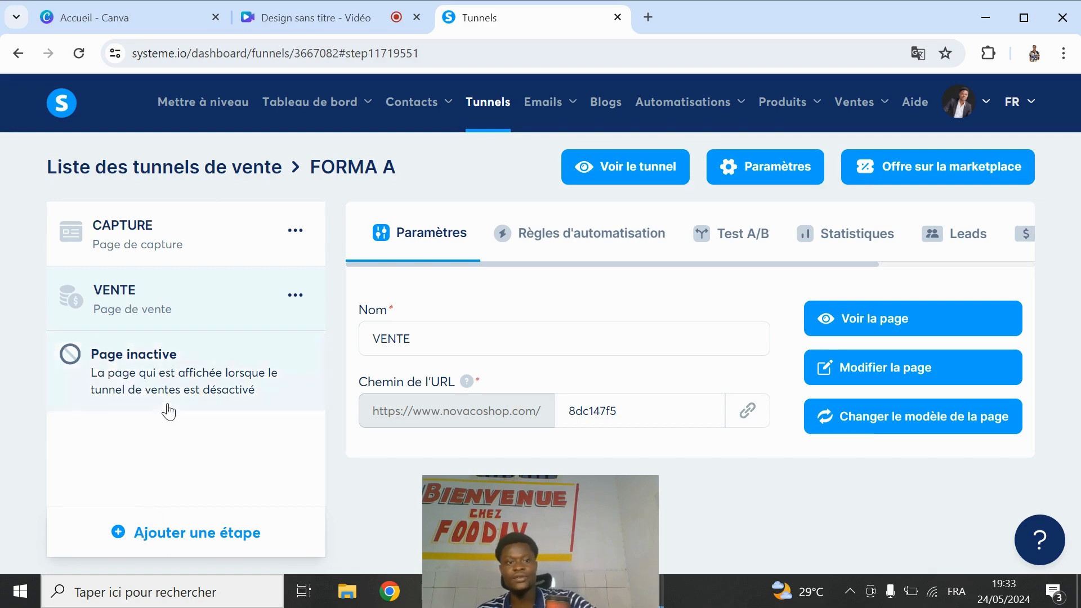
Add a funnel step named PAIEMENT of type "Page de paiement" and select the "Confirmer et payer" template for it.
{"action": "left_click", "coordinate": [172, 535]}
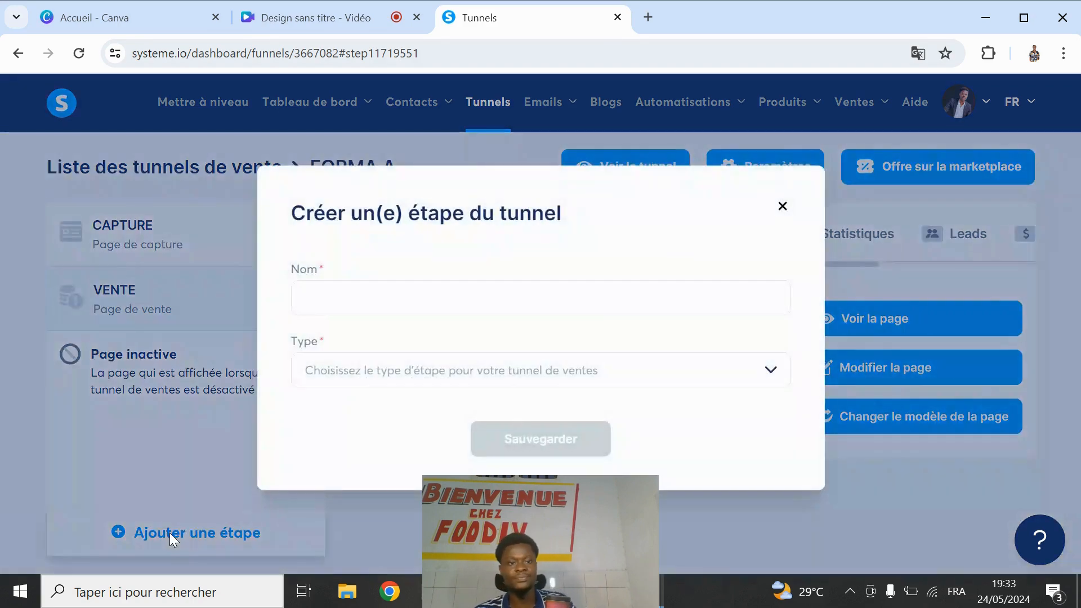
{"action": "left_click", "coordinate": [418, 300]}
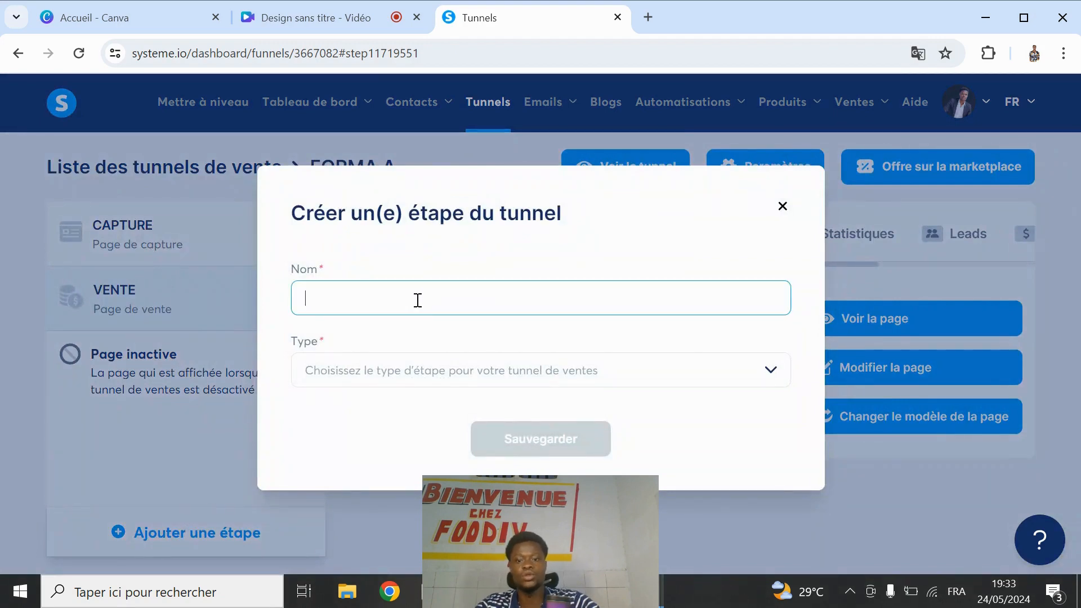
{"action": "type", "text": "PAI"}
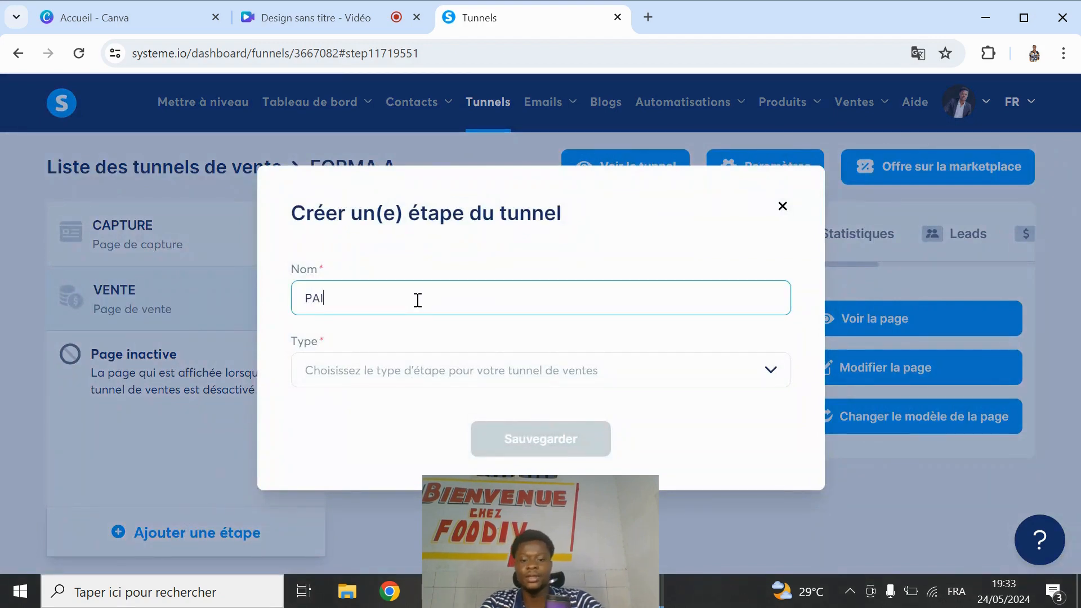
{"action": "type", "text": "EMENT"}
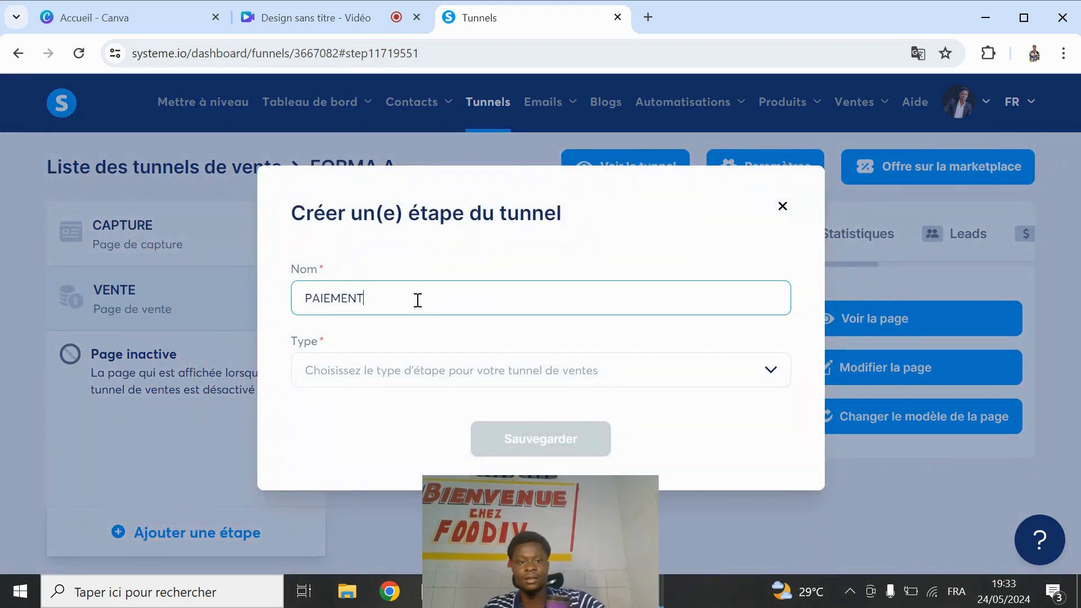
{"action": "left_click", "coordinate": [420, 371]}
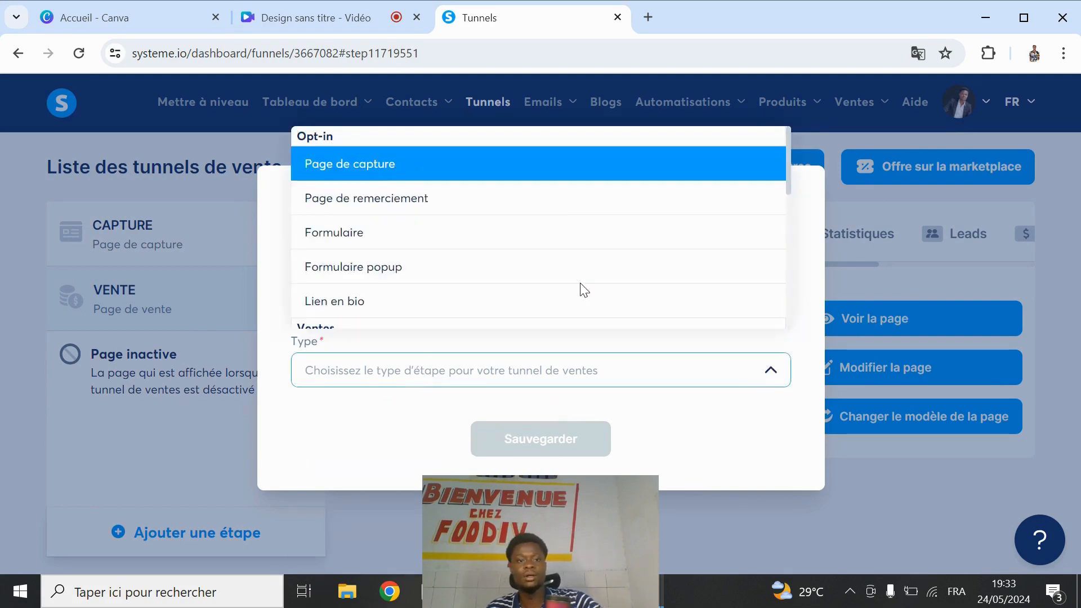
{"action": "left_click_drag", "start_coordinate": [788, 178], "coordinate": [787, 223]}
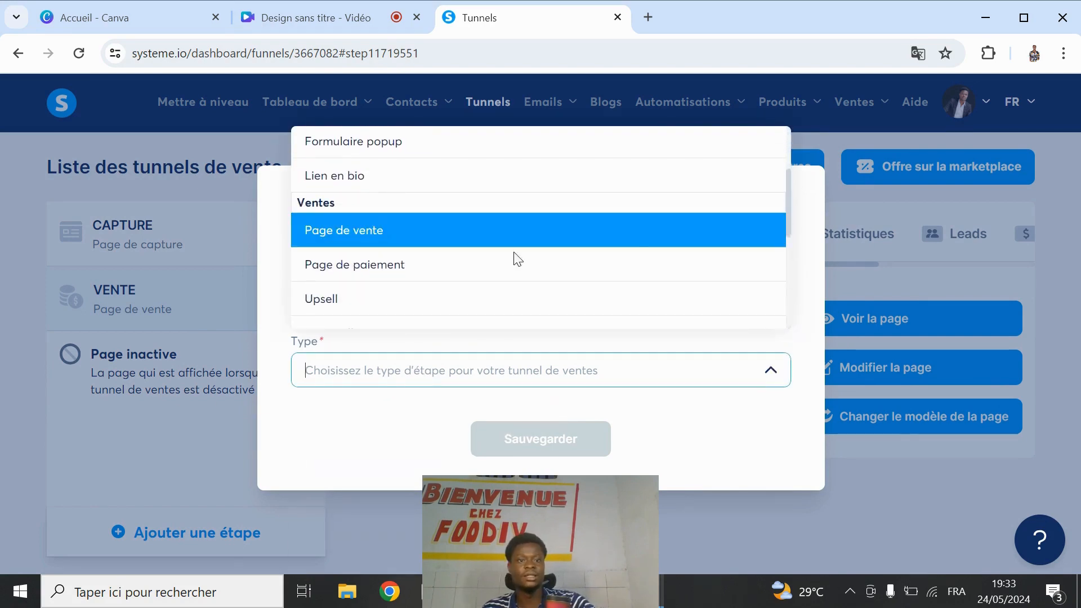
{"action": "left_click", "coordinate": [381, 268]}
{"action": "left_click", "coordinate": [525, 445]}
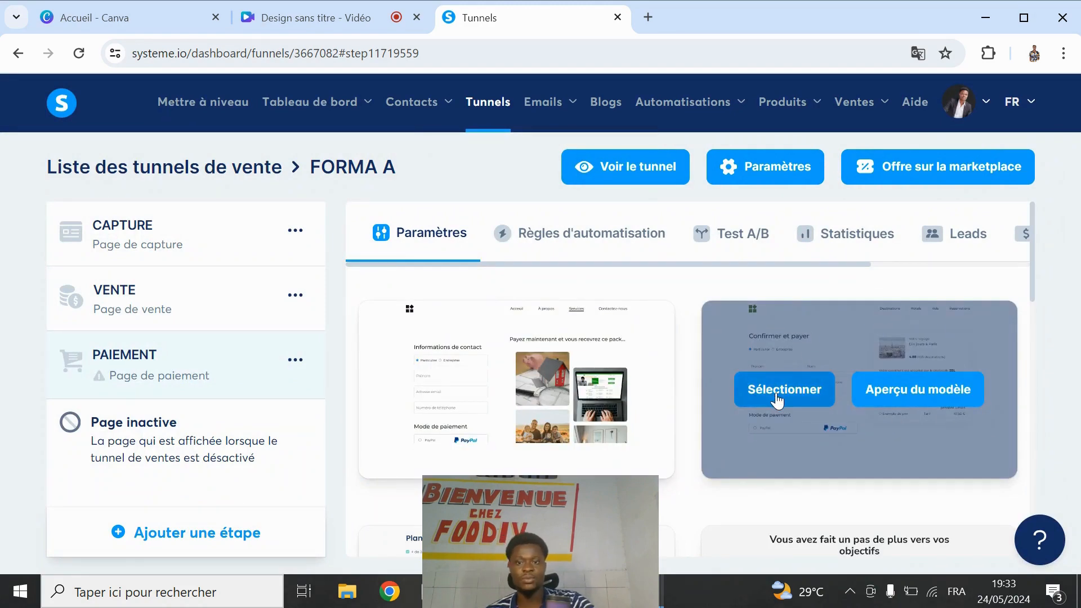
{"action": "left_click", "coordinate": [777, 400]}
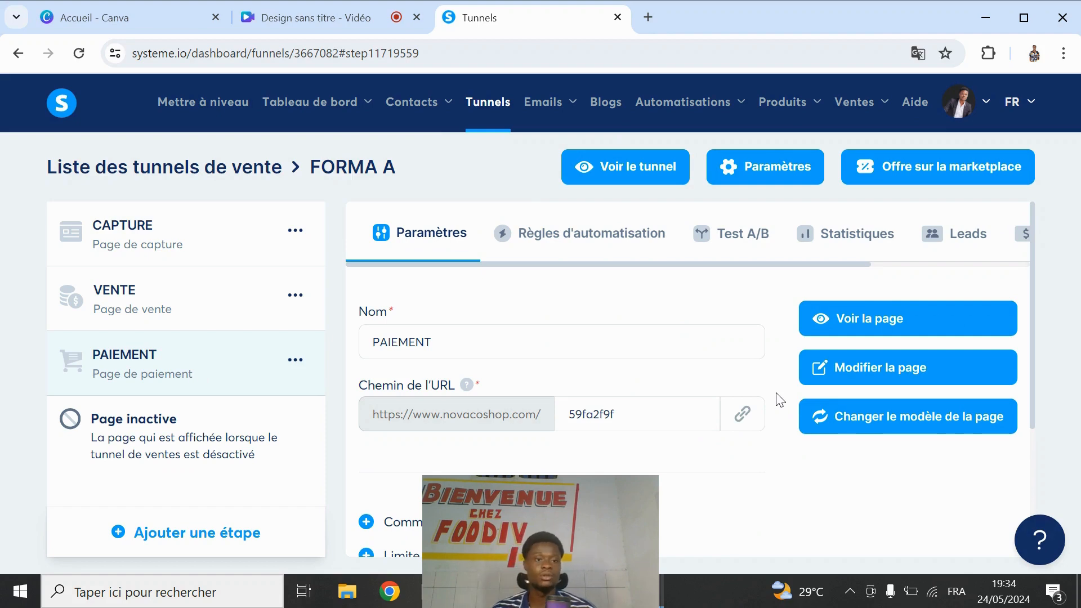
Add a funnel step named MERCI of type "Page de remerciement" and select the "Merci de vous être inscrit !" template for it.
{"action": "left_click", "coordinate": [186, 541]}
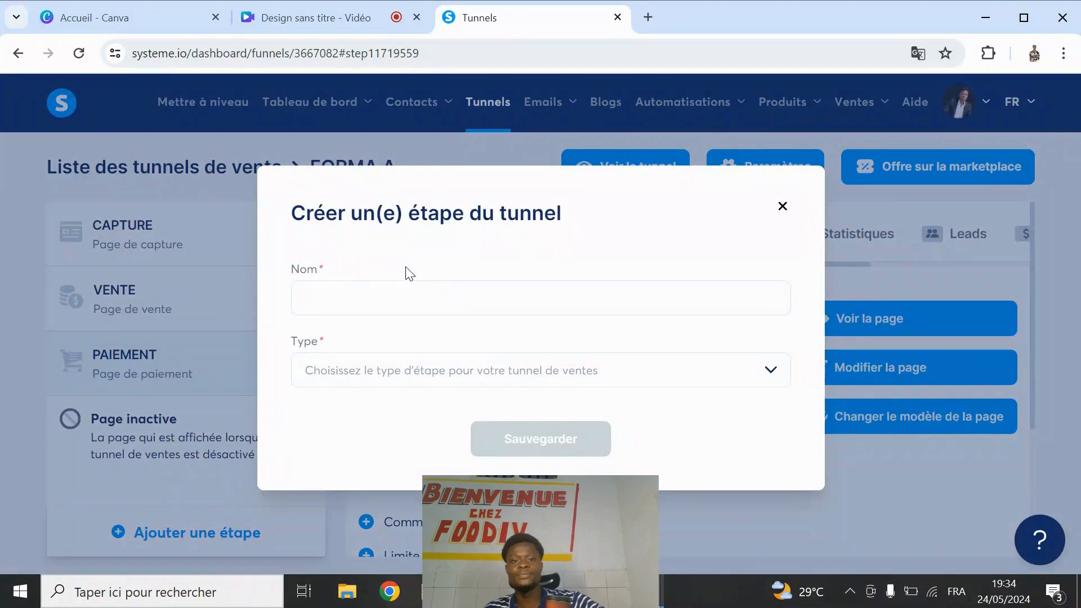
{"action": "left_click", "coordinate": [400, 296]}
{"action": "type", "text": "M"}
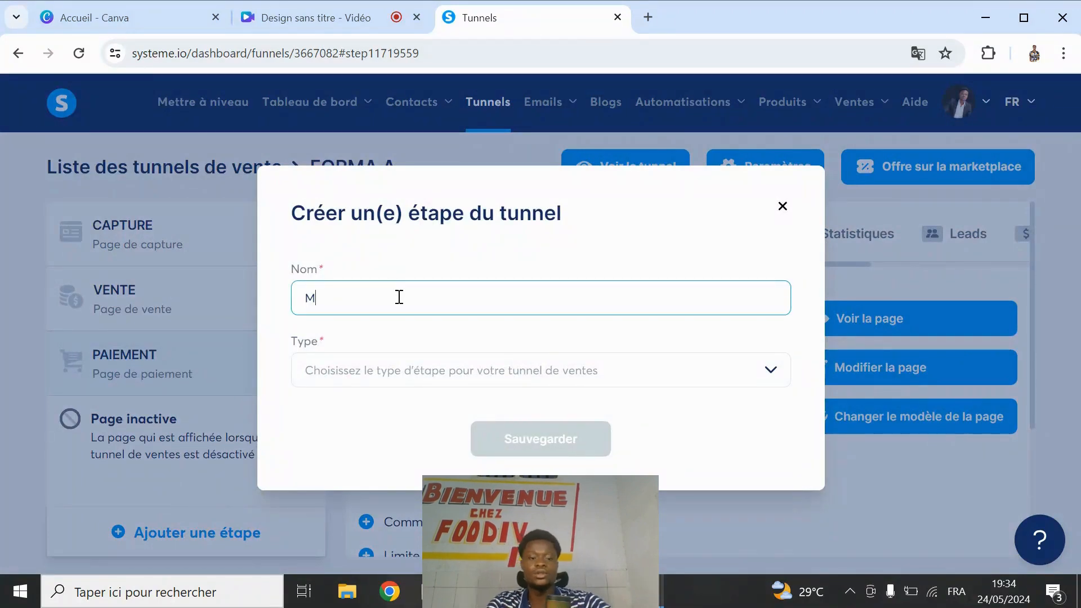
{"action": "type", "text": "ERCI"}
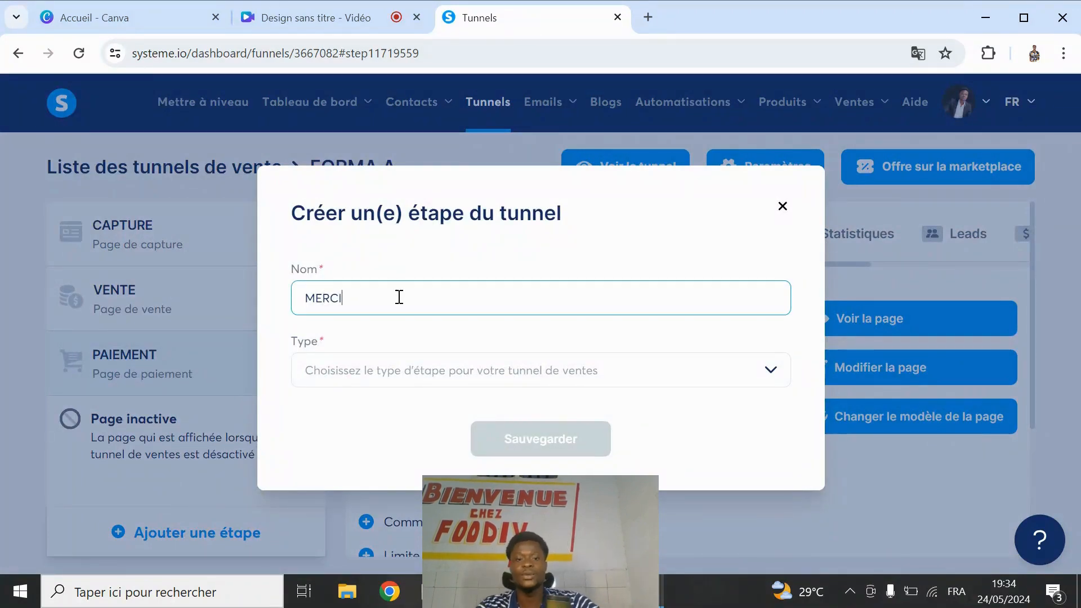
{"action": "left_click", "coordinate": [424, 373]}
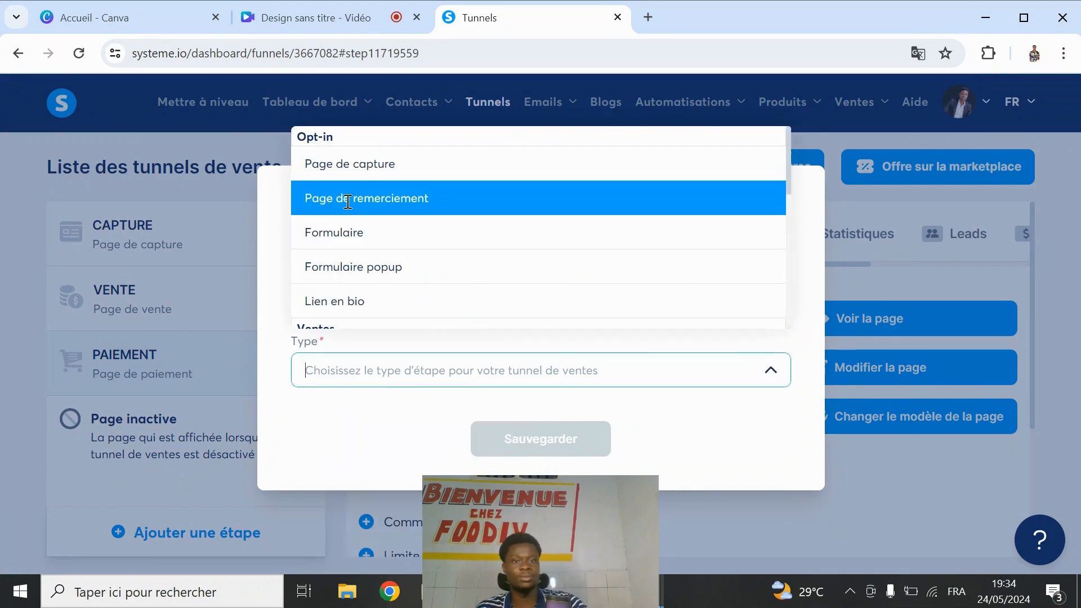
{"action": "left_click", "coordinate": [411, 202]}
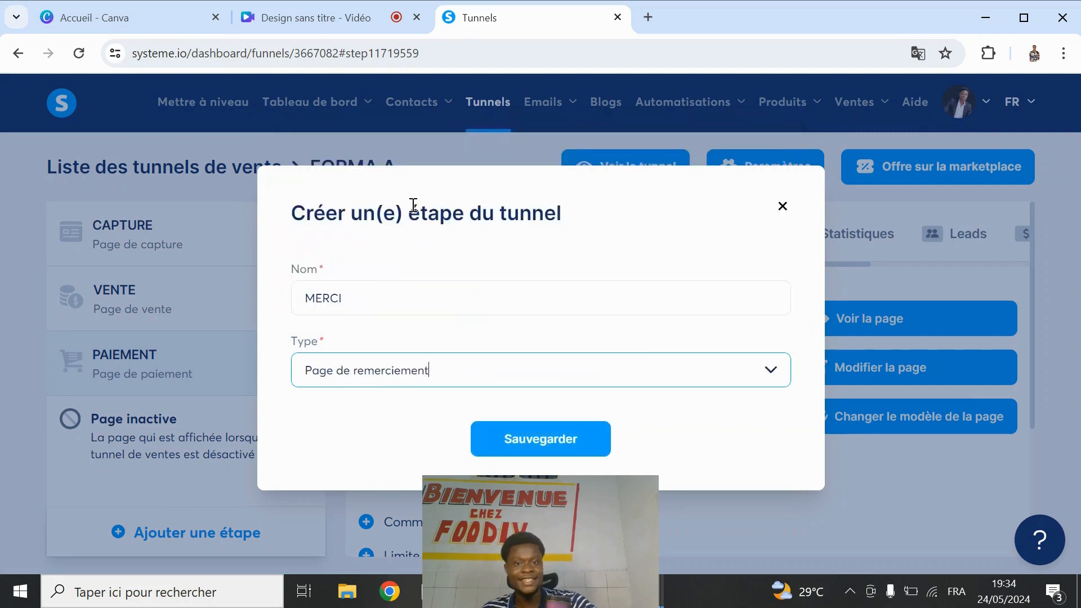
{"action": "left_click", "coordinate": [572, 446]}
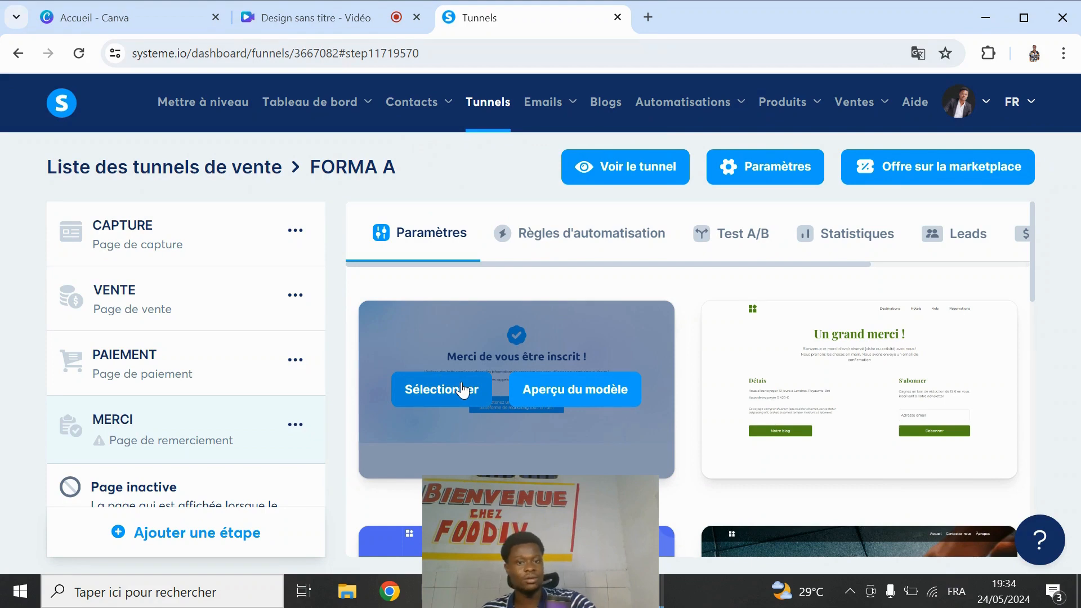
{"action": "left_click", "coordinate": [422, 391]}
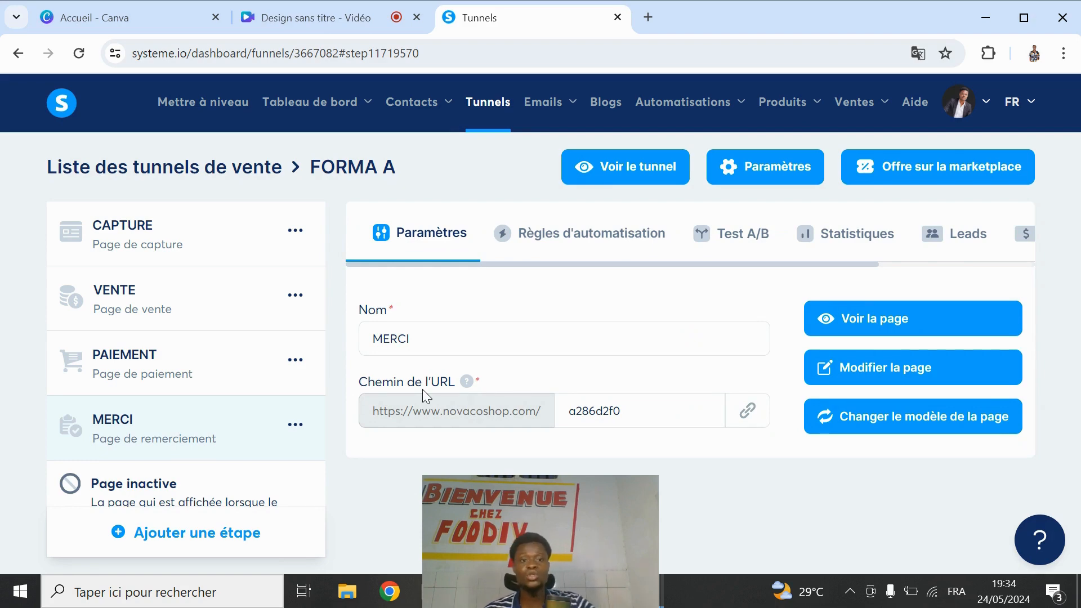
Review the page types offered for a new funnel step, from opt-in to miscellaneous, and close the form without creating one.
{"action": "left_click", "coordinate": [202, 546]}
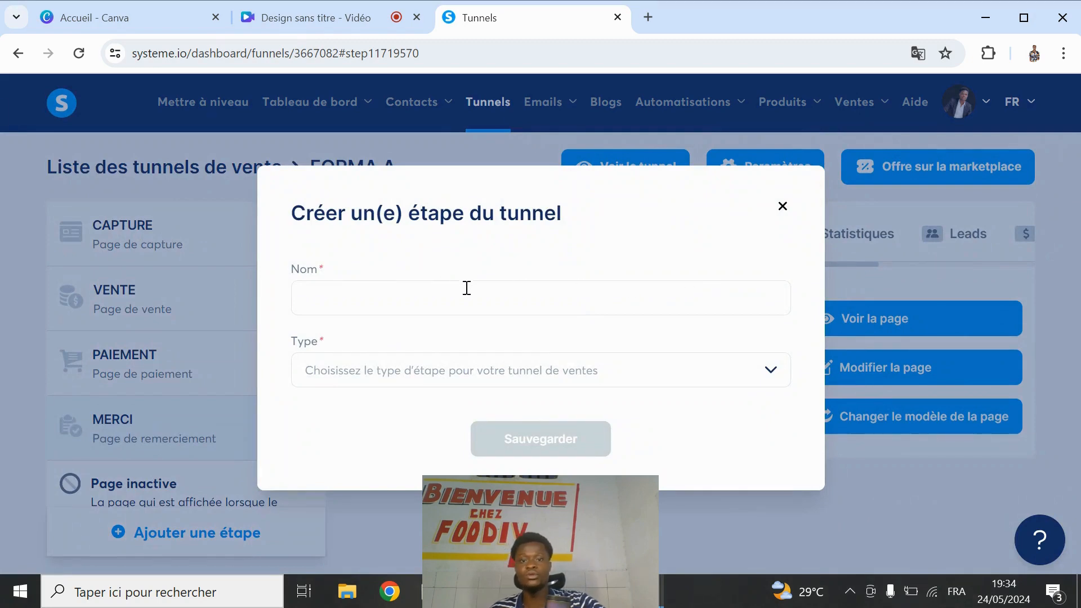
{"action": "left_click", "coordinate": [771, 374]}
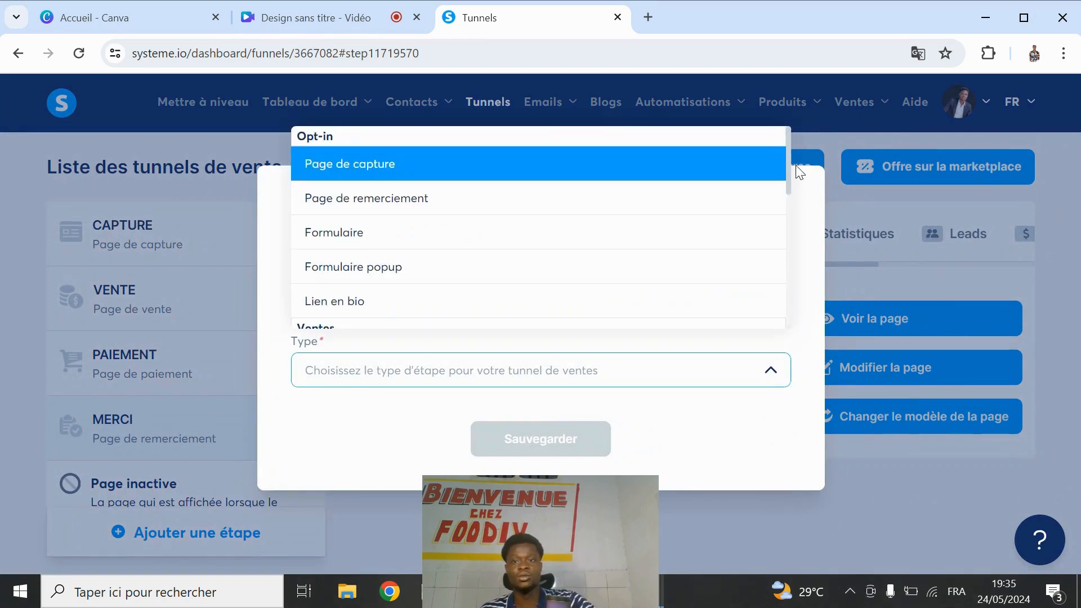
{"action": "left_click_drag", "start_coordinate": [786, 163], "coordinate": [785, 178]}
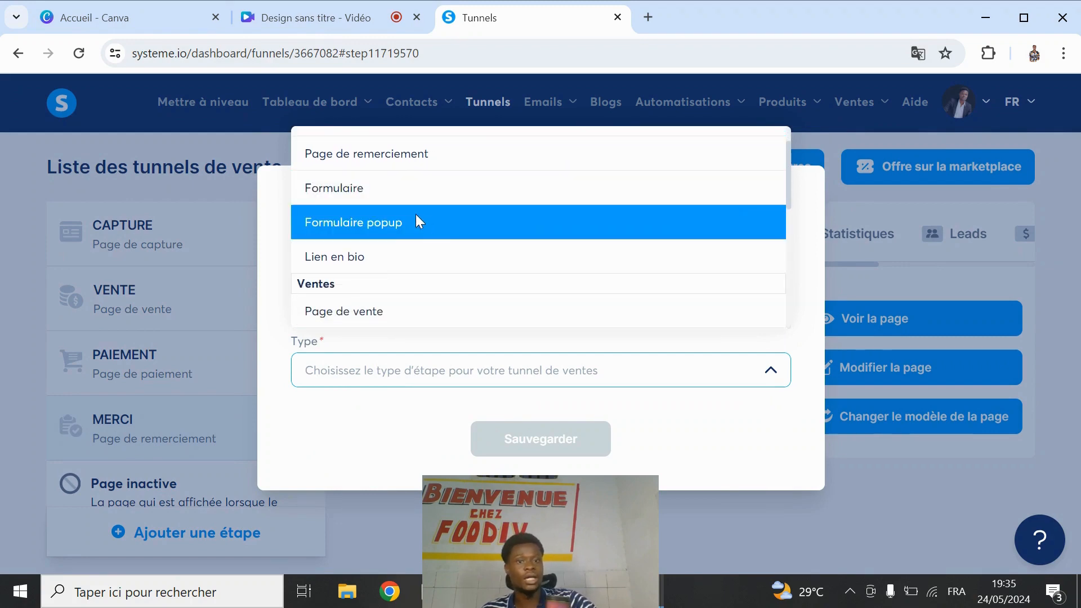
{"action": "left_click_drag", "start_coordinate": [791, 197], "coordinate": [780, 324]}
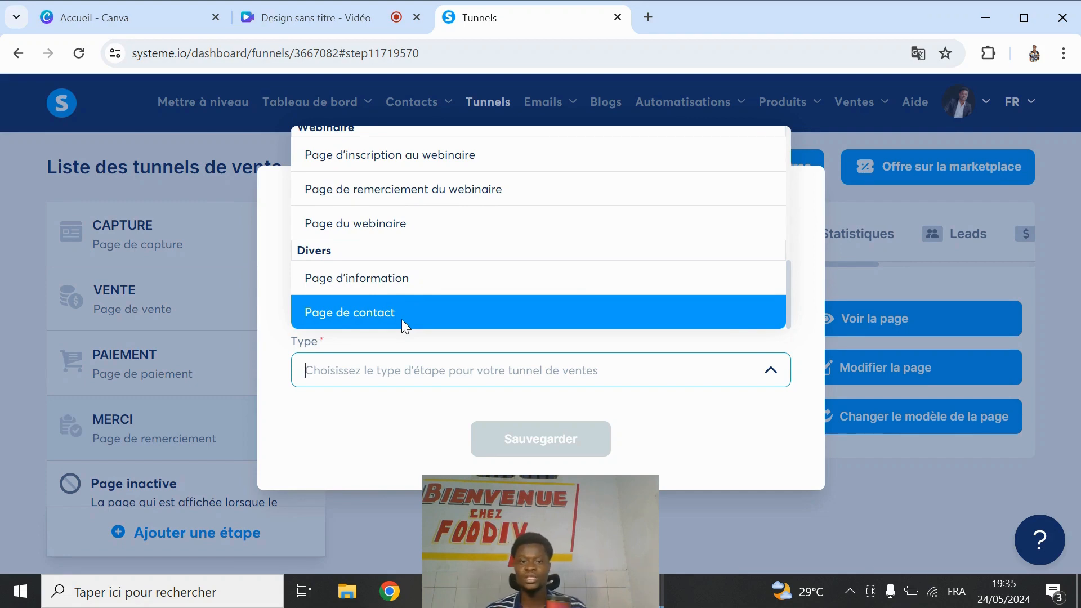
{"action": "left_click", "coordinate": [383, 410]}
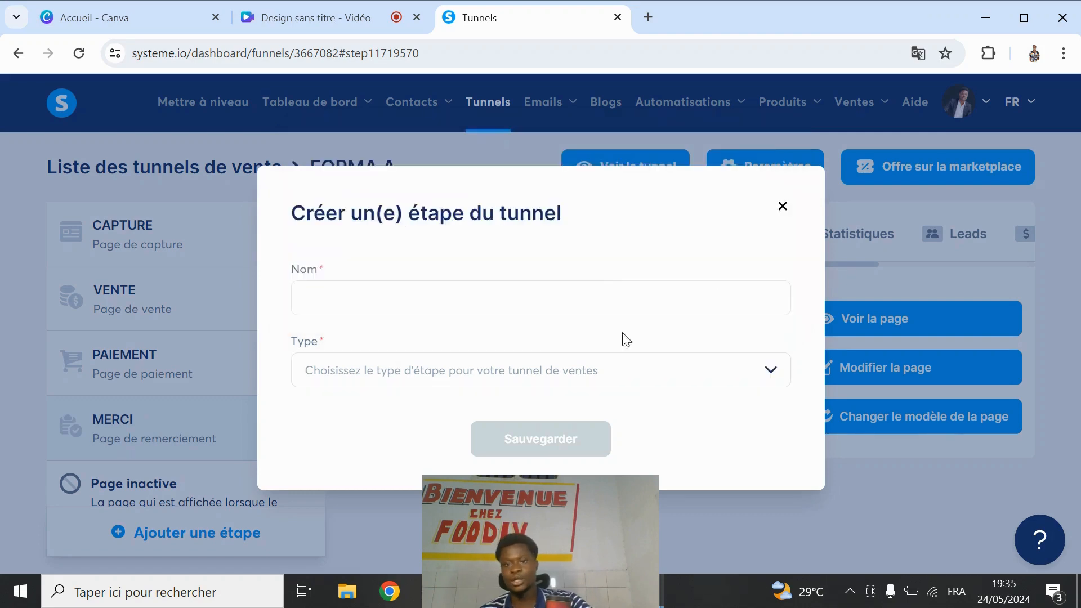
{"action": "left_click", "coordinate": [781, 207]}
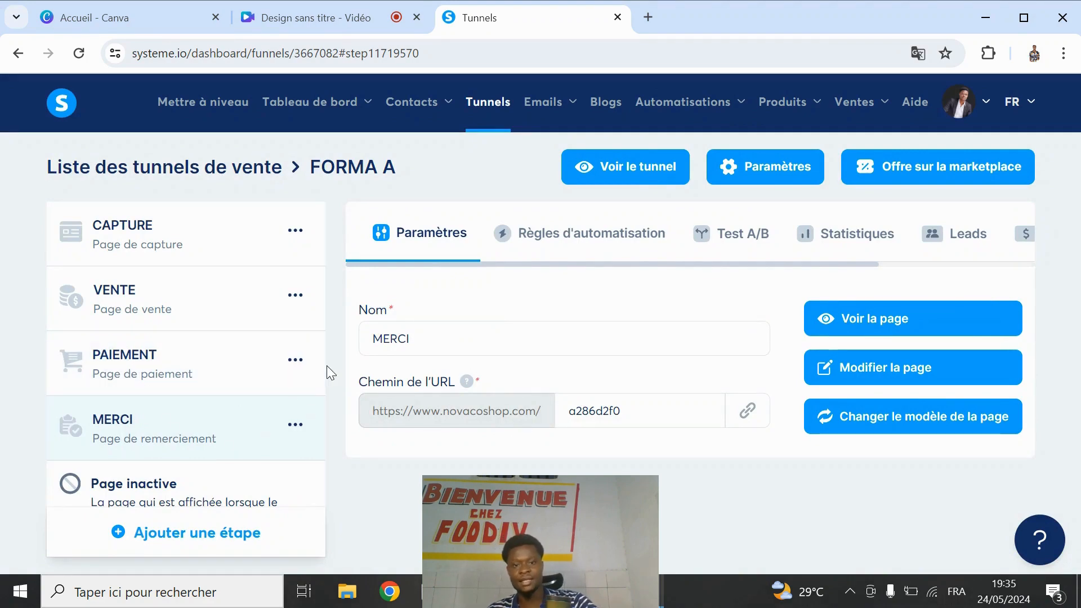
Look over the funnel's step list, open the inactive page in the editor, and return to the FORMA A funnel.
{"action": "scroll", "coordinate": [320, 411], "scroll_direction": "down", "scroll_amount": 1}
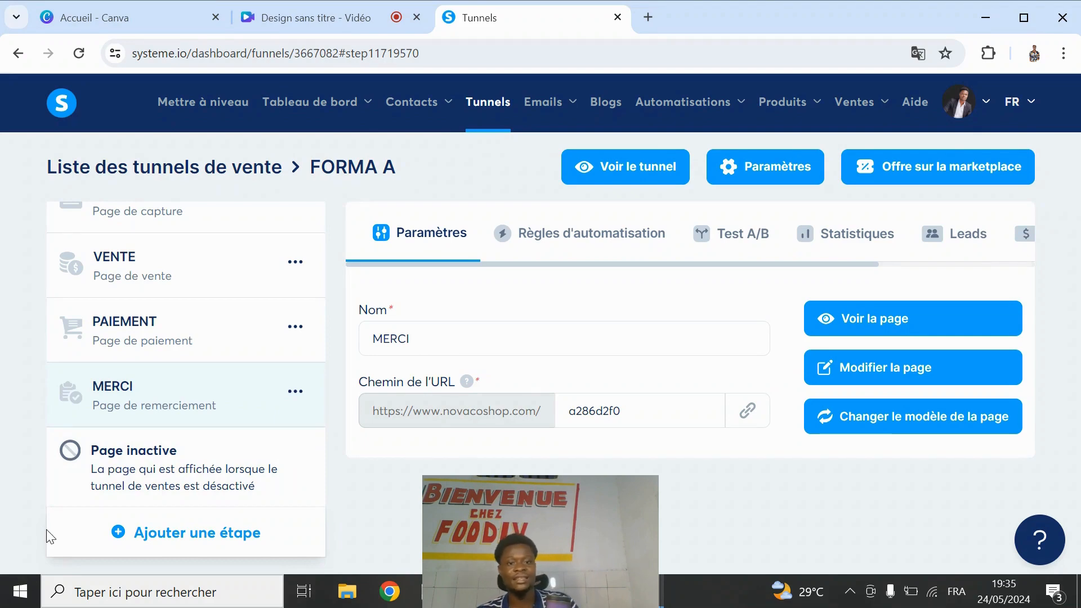
{"action": "scroll", "coordinate": [315, 277], "scroll_direction": "up", "scroll_amount": 1}
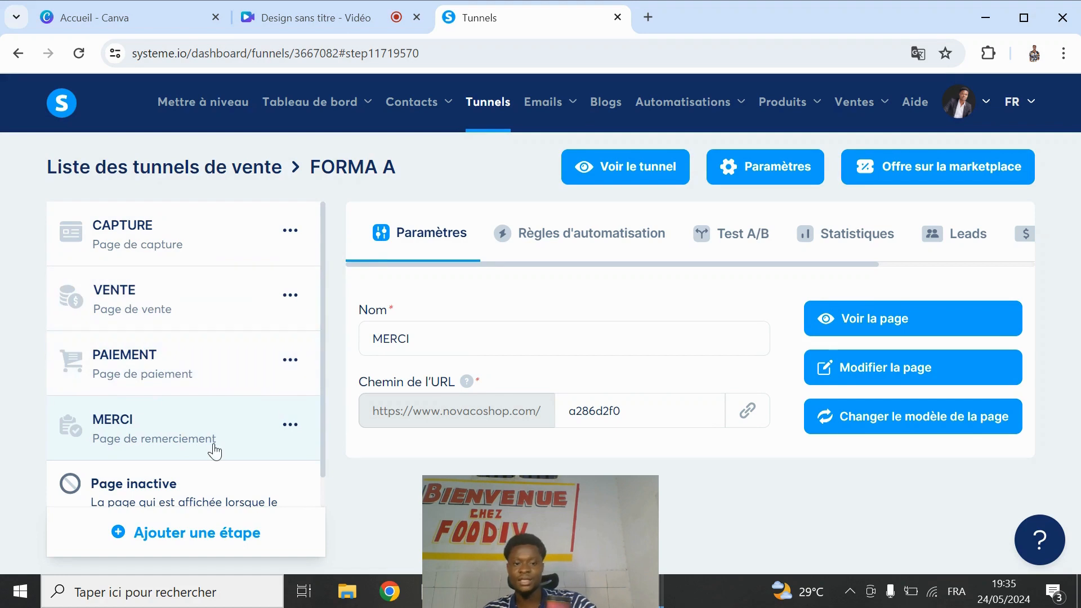
{"action": "left_click", "coordinate": [147, 491]}
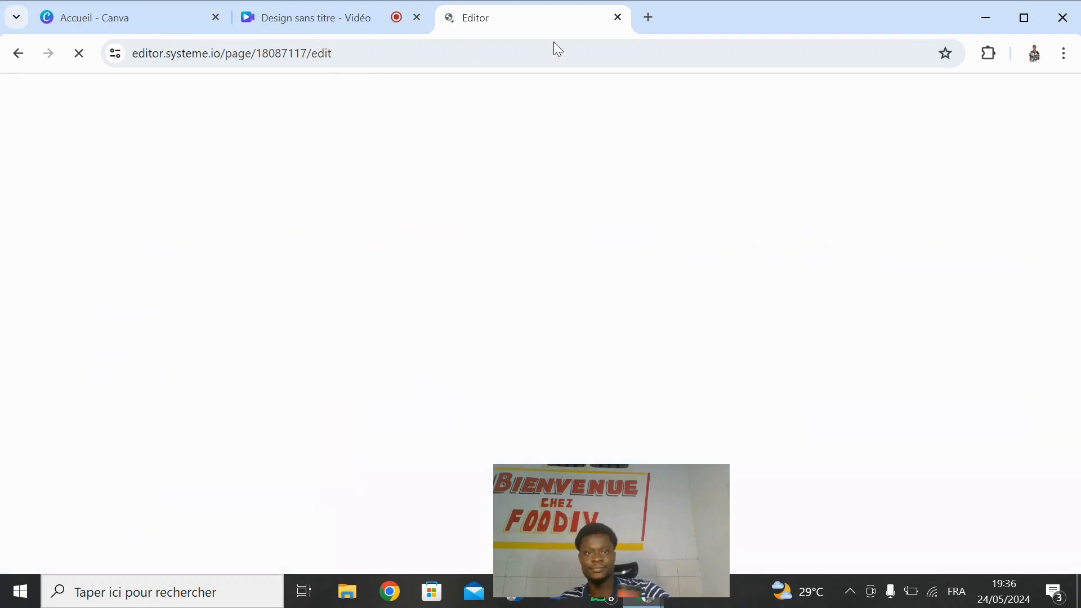
{"action": "left_click", "coordinate": [19, 53]}
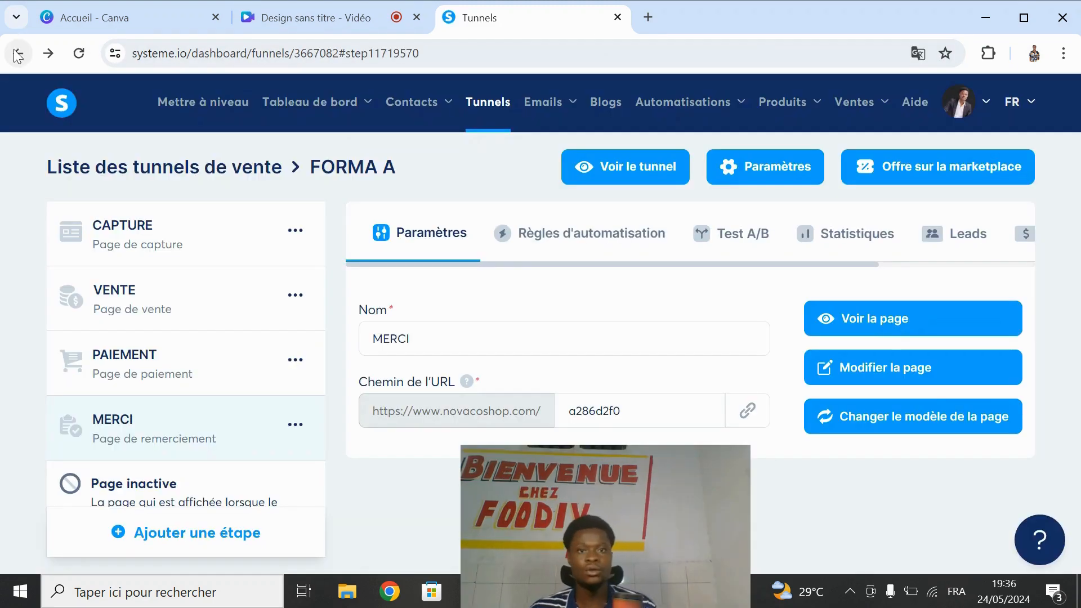